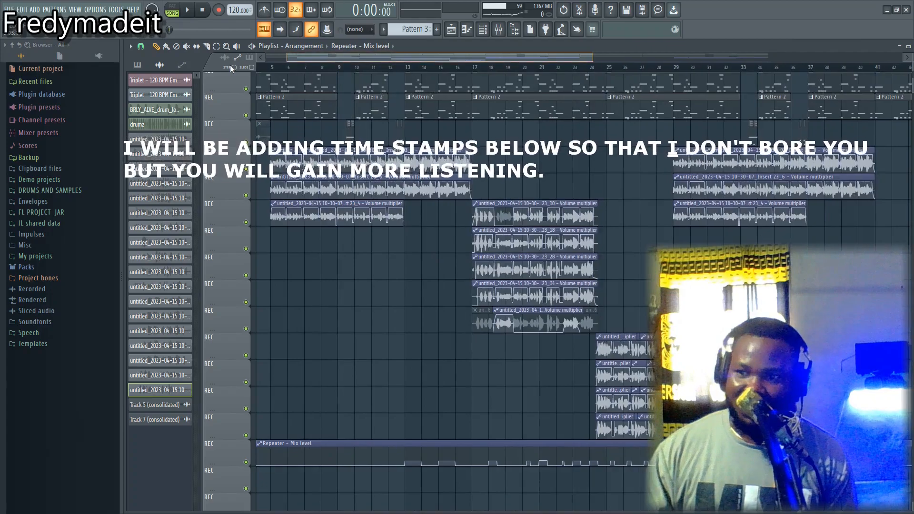
# Look over the playlist arrangement and play the song from the start past bar 29 to hear the mix.
pyautogui.scroll(-3, 329, 69)
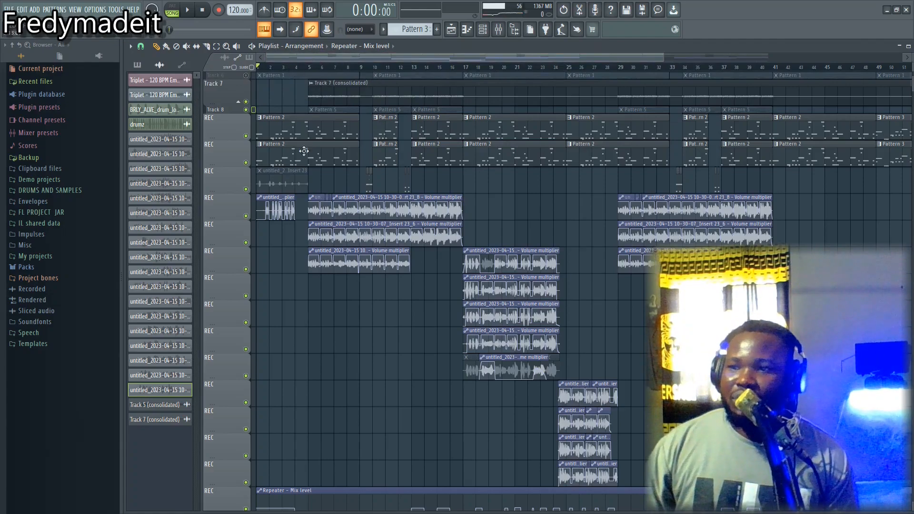
pyautogui.scroll(5, 283, 249)
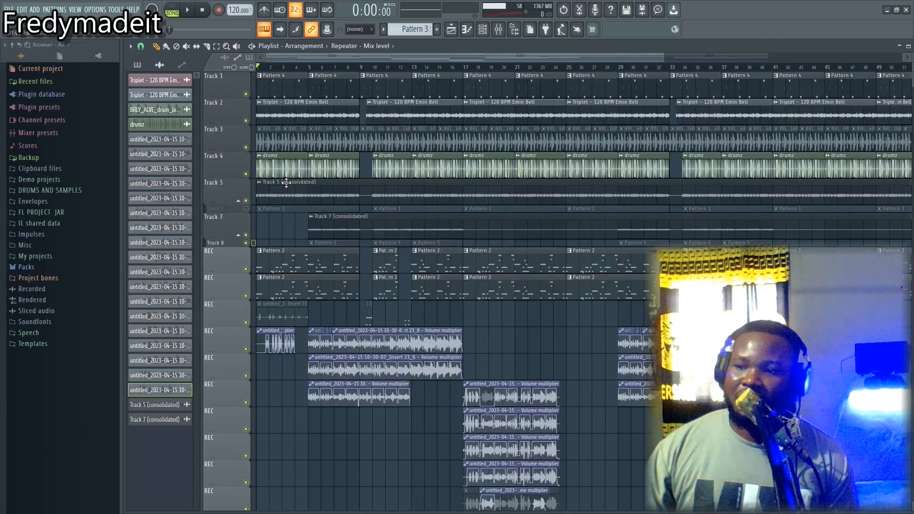
pyautogui.scroll(-8, 287, 184)
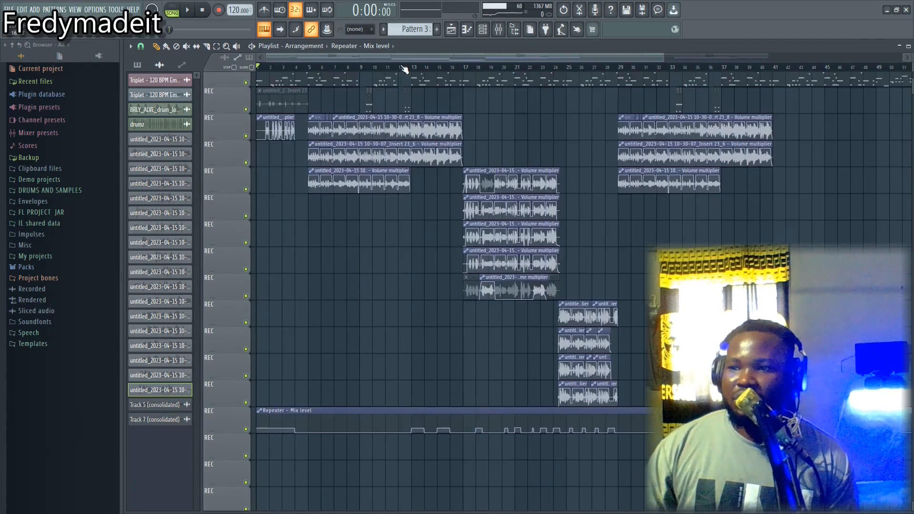
pyautogui.scroll(-3, 405, 67)
pyautogui.press('F9')
pyautogui.press('F9')
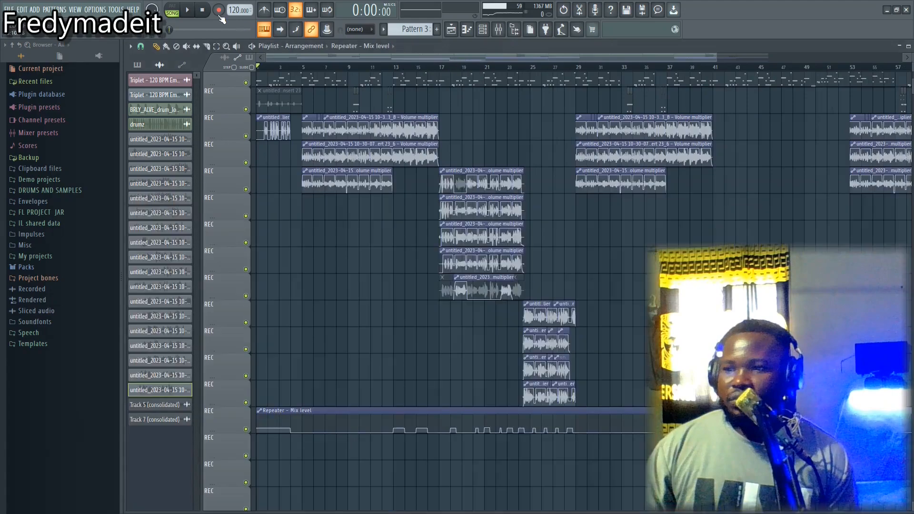
pyautogui.click(190, 12)
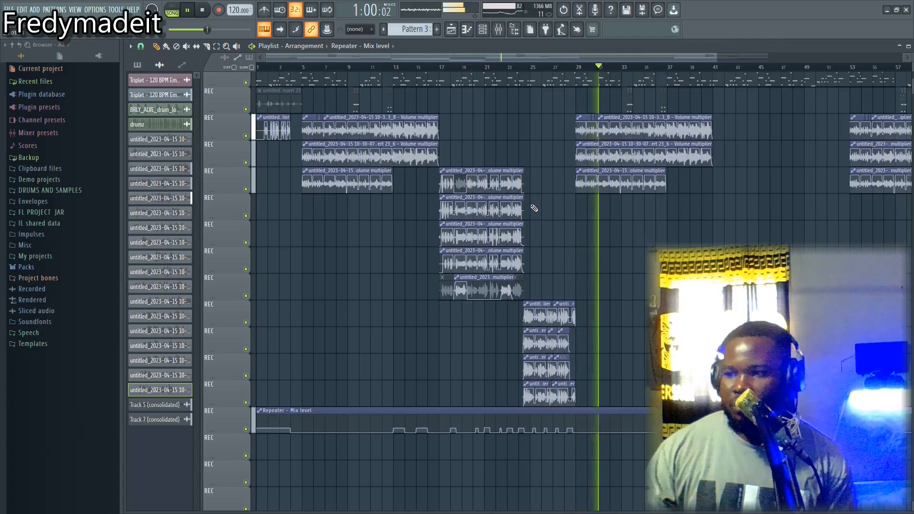
pyautogui.press('space')
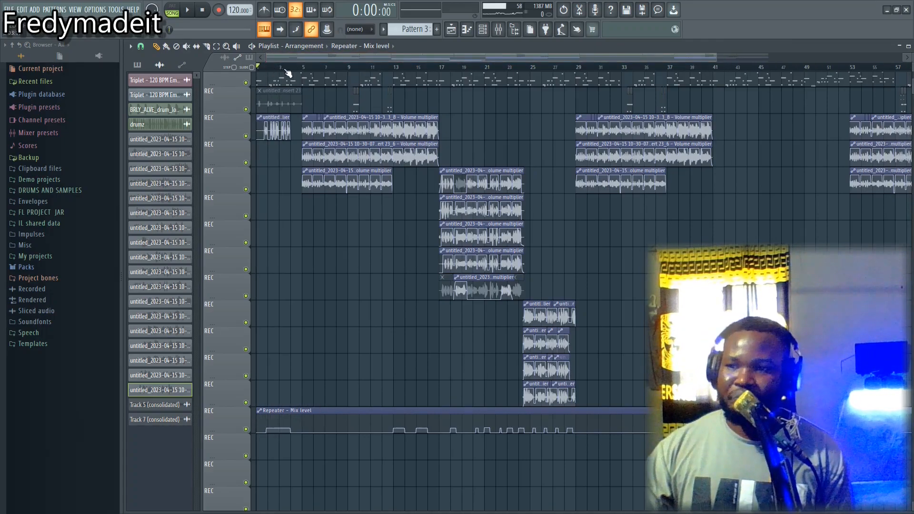
# Open the mixer and select the GEN.VOX track to show its effects chain.
pyautogui.scroll(3, 473, 128)
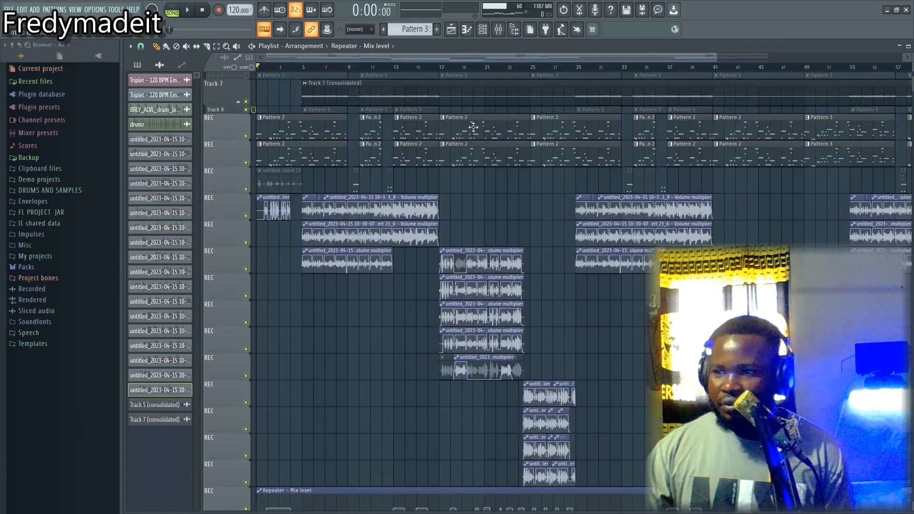
pyautogui.click(500, 31)
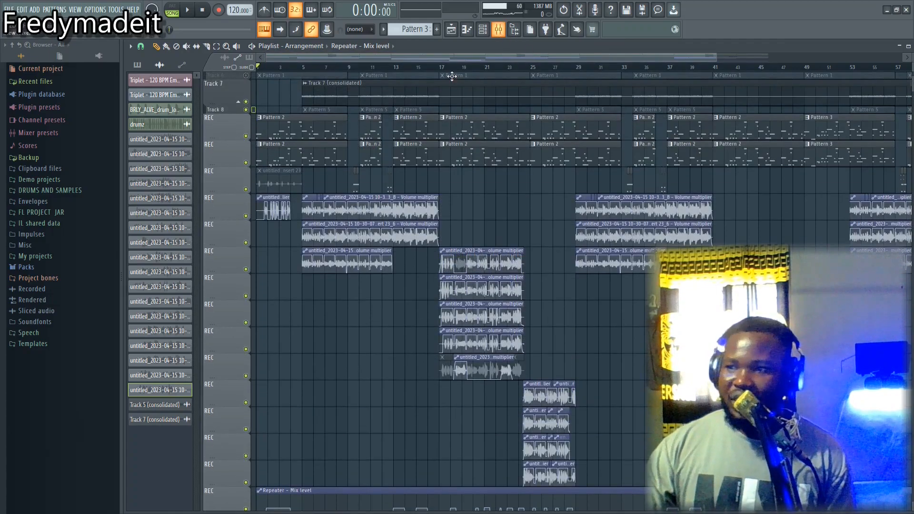
pyautogui.scroll(-5, 461, 228)
pyautogui.click(413, 261)
pyautogui.scroll(3, 397, 272)
pyautogui.scroll(-5, 397, 273)
pyautogui.scroll(3, 358, 271)
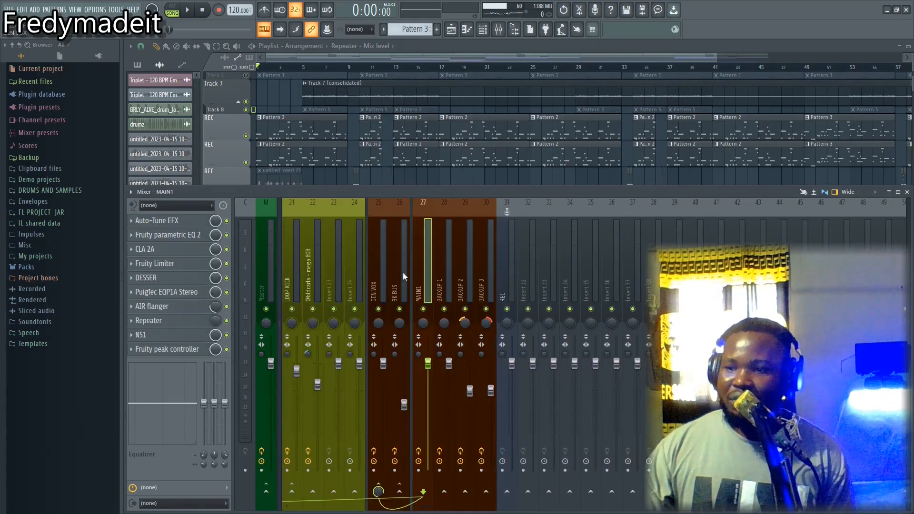
pyautogui.click(384, 274)
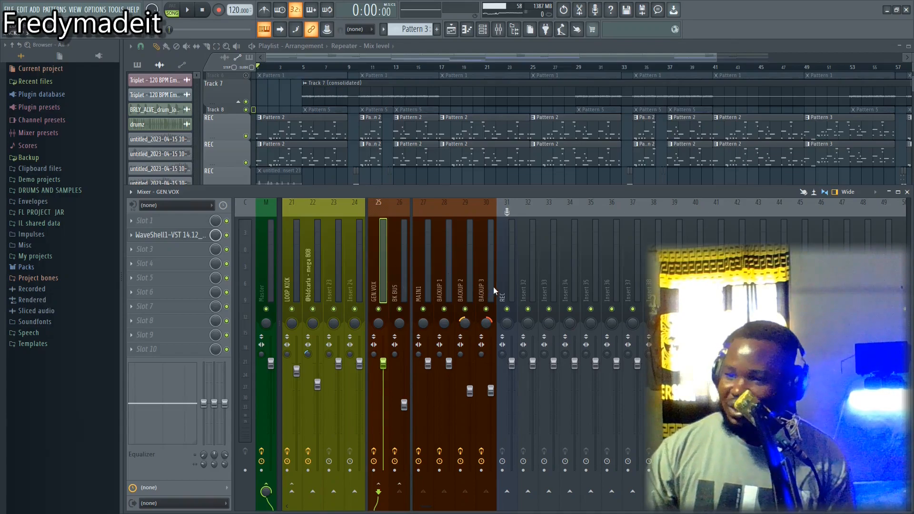
# View the WaveShell E-Channel effect on the GEN.VOX track briefly and close its window.
pyautogui.hscroll(-3, 325, 277)
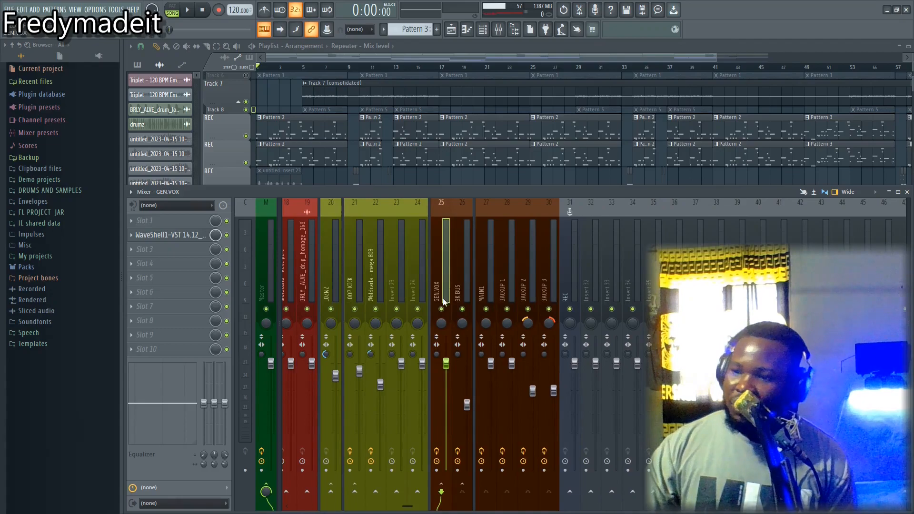
pyautogui.click(169, 234)
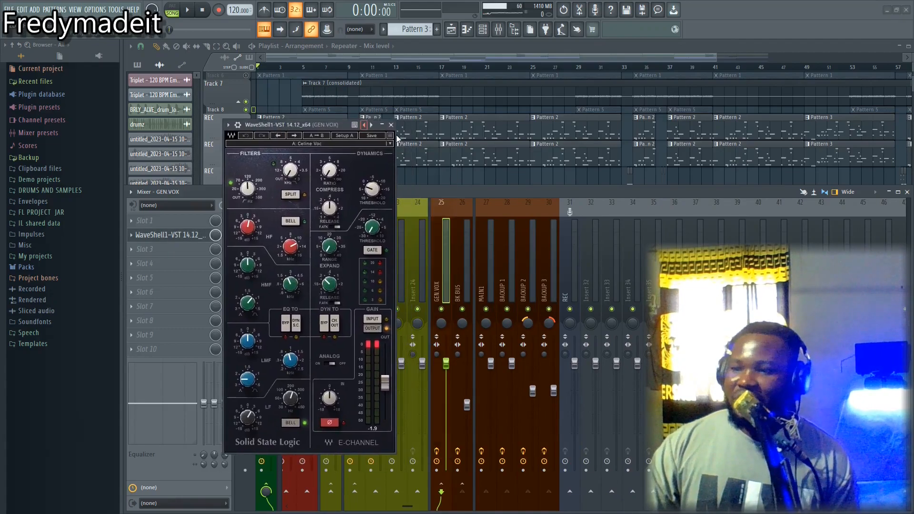
pyautogui.click(392, 125)
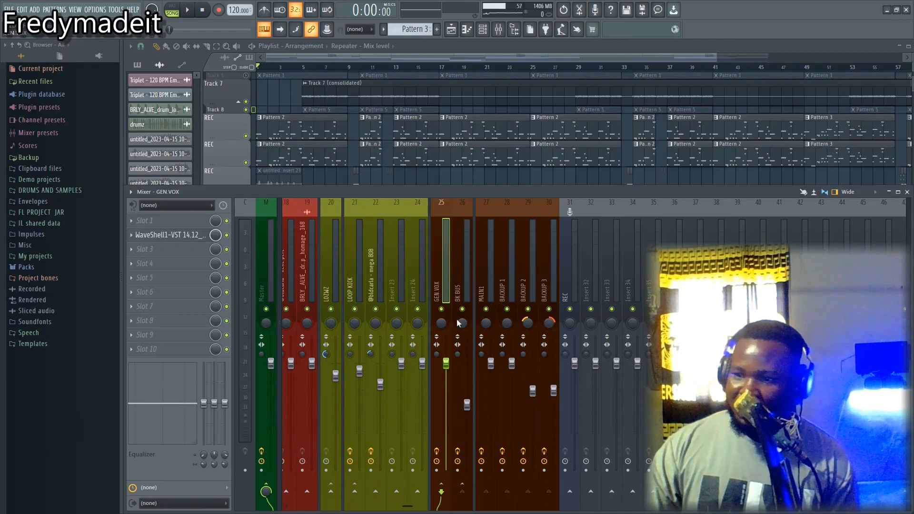
# Look through the BK BUS, BACKUP 3 and MELODYZ mixer tracks and the grouped buses between them.
pyautogui.click(459, 274)
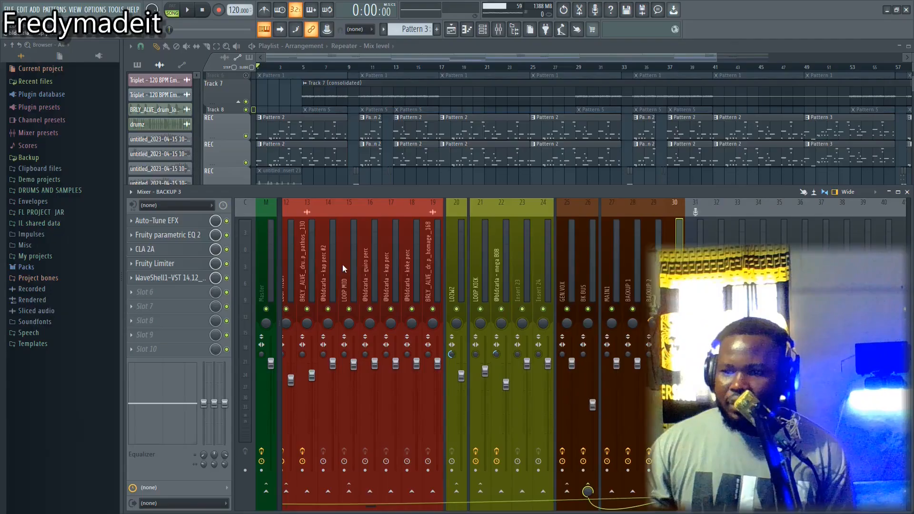
pyautogui.scroll(6, 341, 265)
pyautogui.click(294, 269)
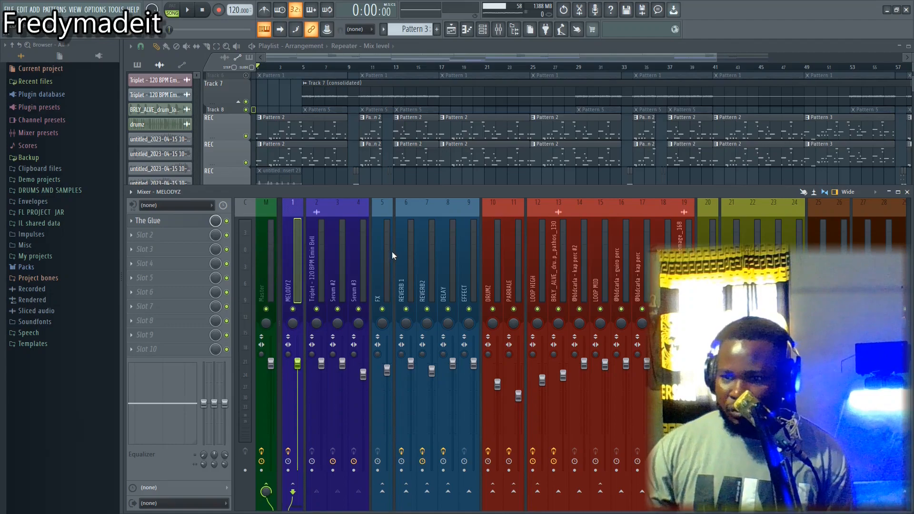
pyautogui.scroll(-3, 392, 253)
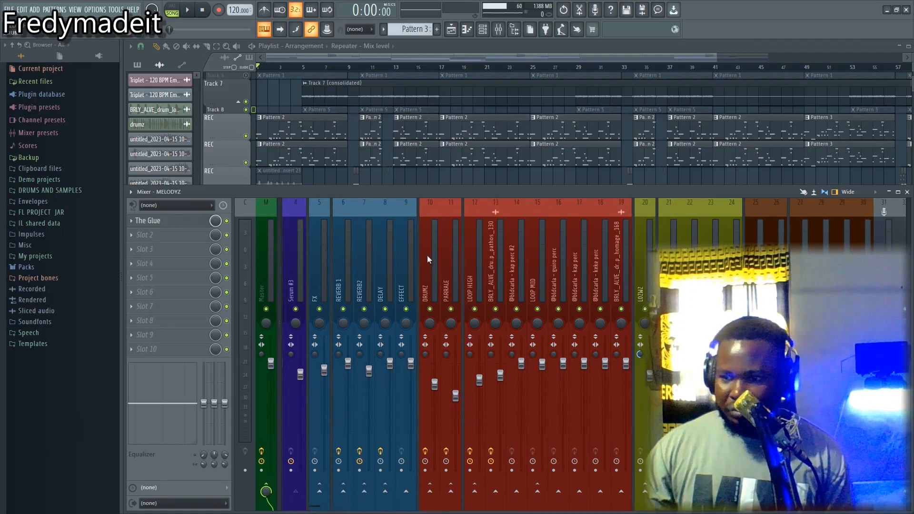
pyautogui.scroll(-8, 427, 258)
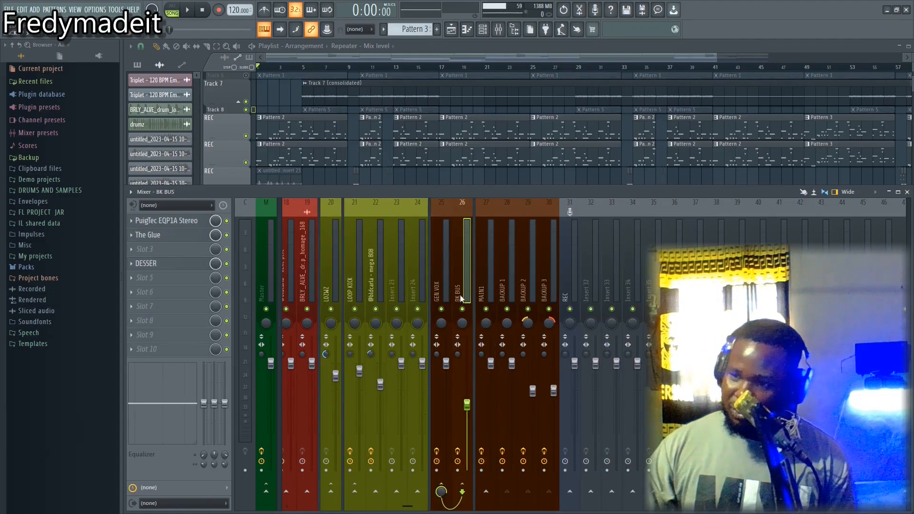
# Open the SSL E-Channel effect on the GEN.VOX track and examine its HF and HMF equalizer bands.
pyautogui.click(440, 258)
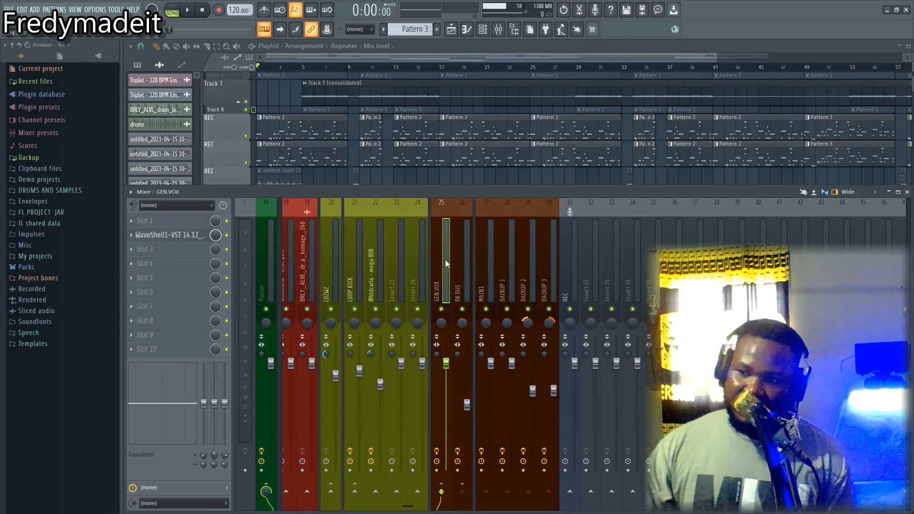
pyautogui.click(169, 238)
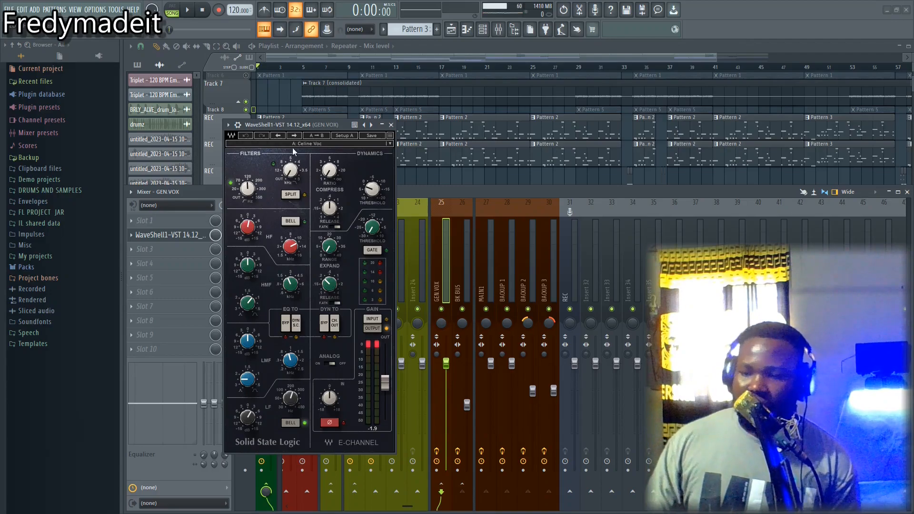
pyautogui.moveTo(311, 124); pyautogui.dragTo(312, 124)
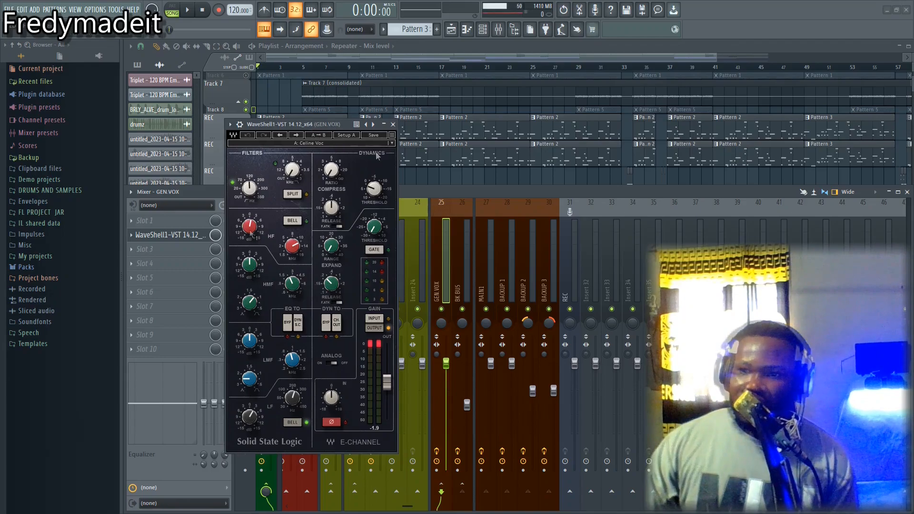
pyautogui.moveTo(298, 255); pyautogui.dragTo(298, 249)
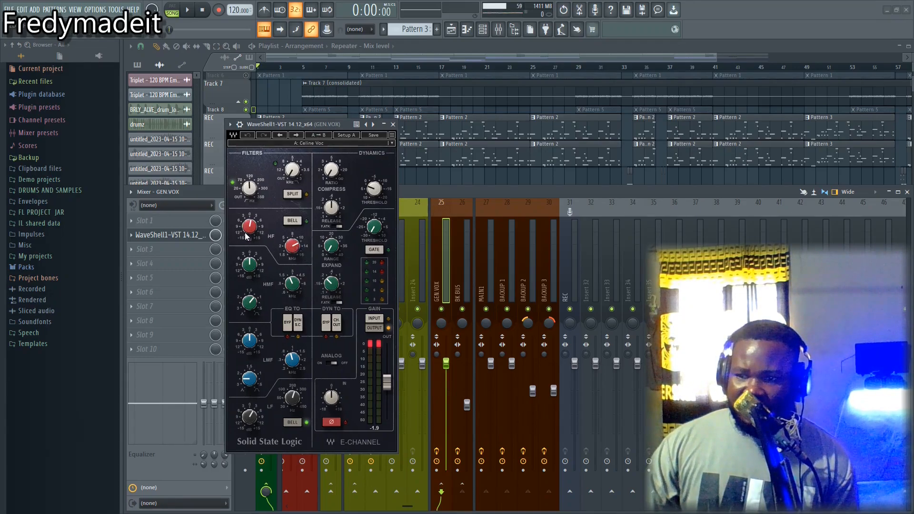
pyautogui.moveTo(252, 235); pyautogui.dragTo(253, 231)
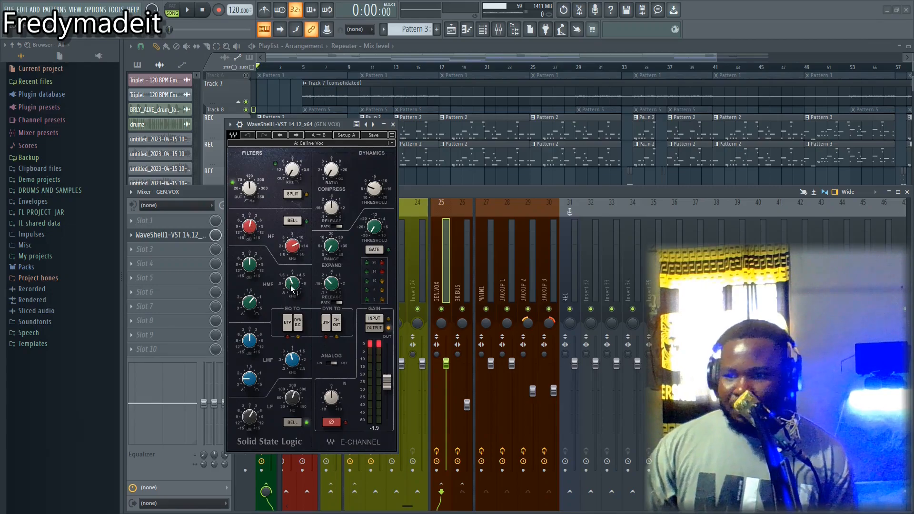
pyautogui.moveTo(291, 288)
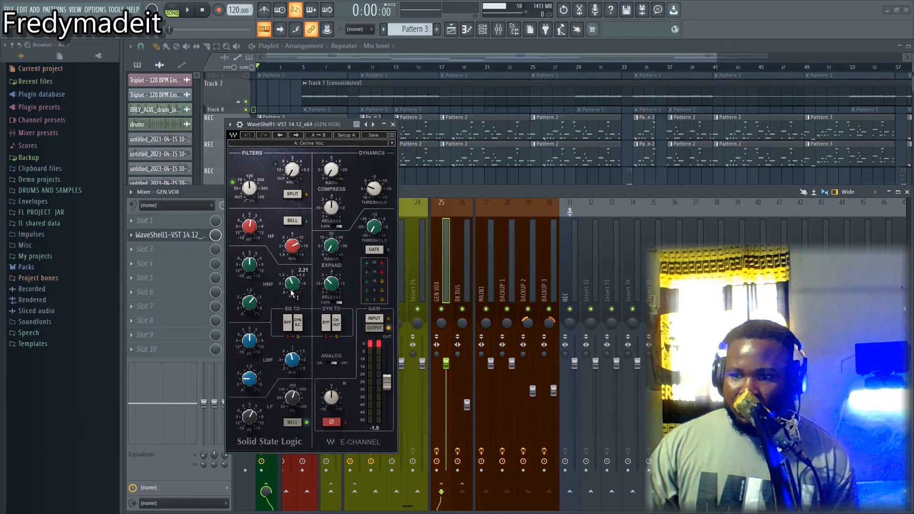
pyautogui.moveTo(252, 266)
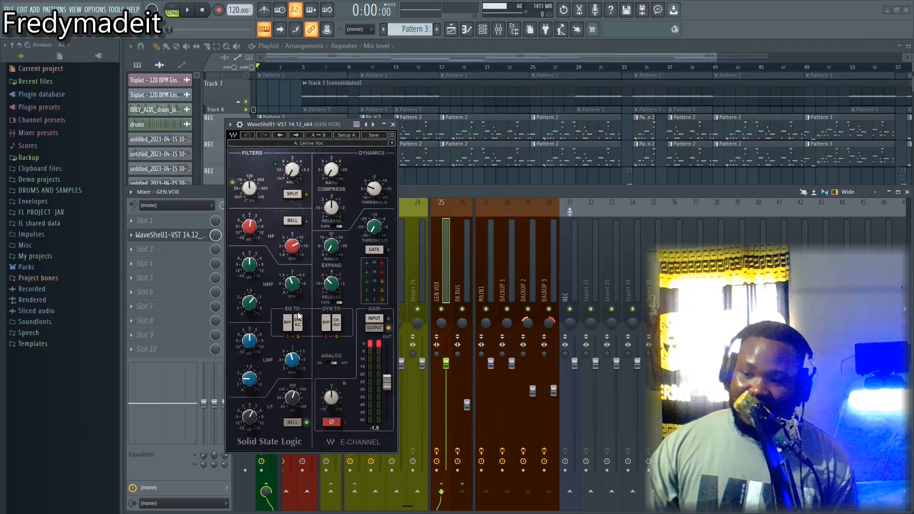
# Examine the E-Channel's LF equalizer frequency and gain and its compressor ratio and release.
pyautogui.moveTo(293, 401)
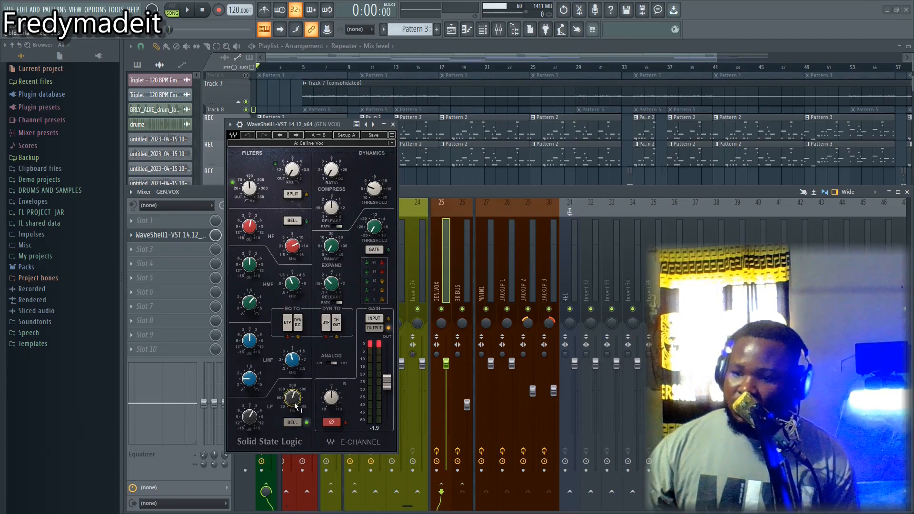
pyautogui.moveTo(295, 405); pyautogui.dragTo(295, 396)
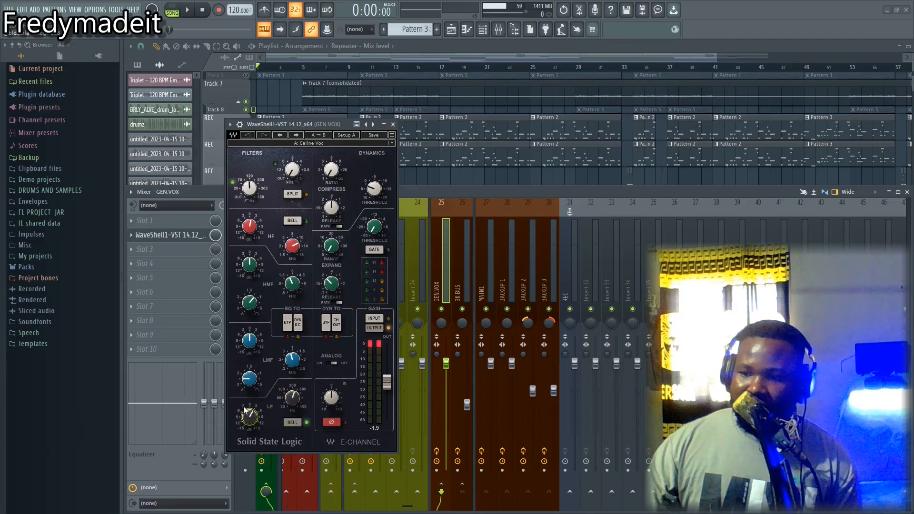
pyautogui.moveTo(249, 419); pyautogui.dragTo(249, 420)
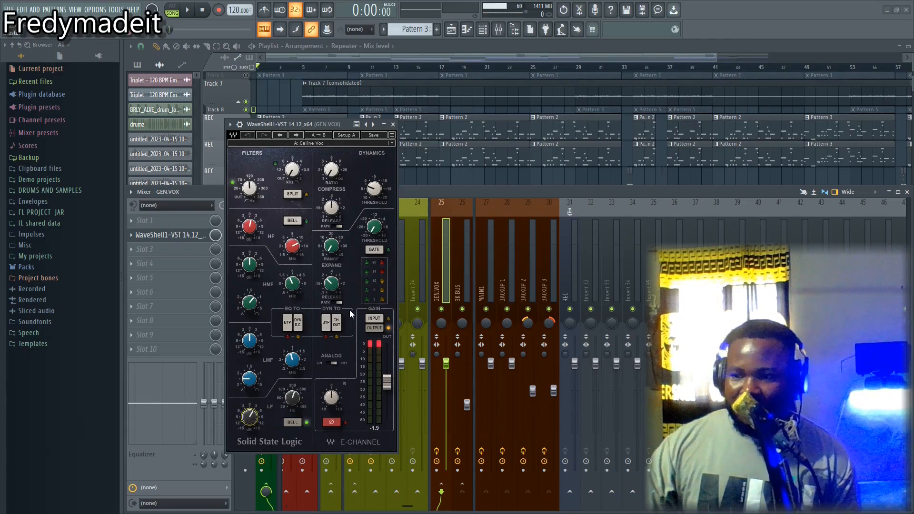
pyautogui.click(330, 174)
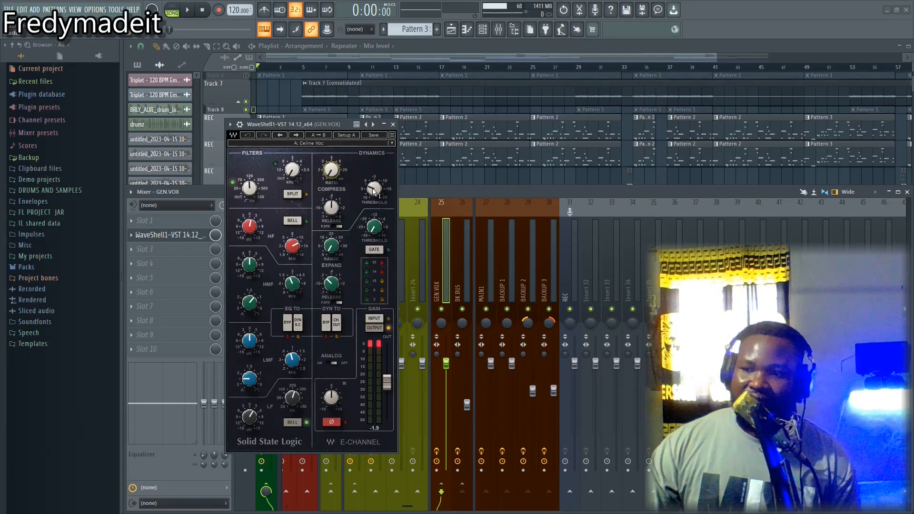
pyautogui.moveTo(333, 212)
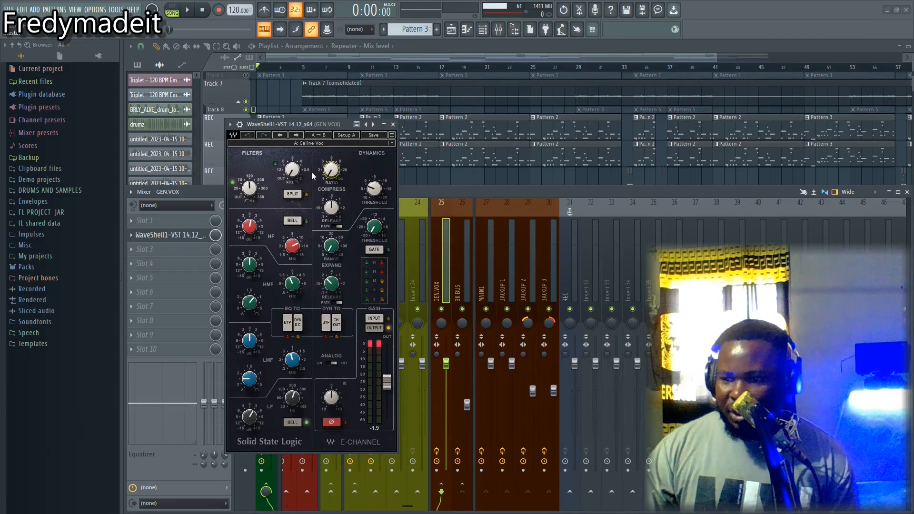
# Move the E-Channel window clear of the vocal tracks so GEN.VOX, BK BUS, MAIN1 and the backups are visible in the mixer.
pyautogui.moveTo(299, 121); pyautogui.dragTo(319, 119)
pyautogui.moveTo(380, 127); pyautogui.dragTo(551, 116)
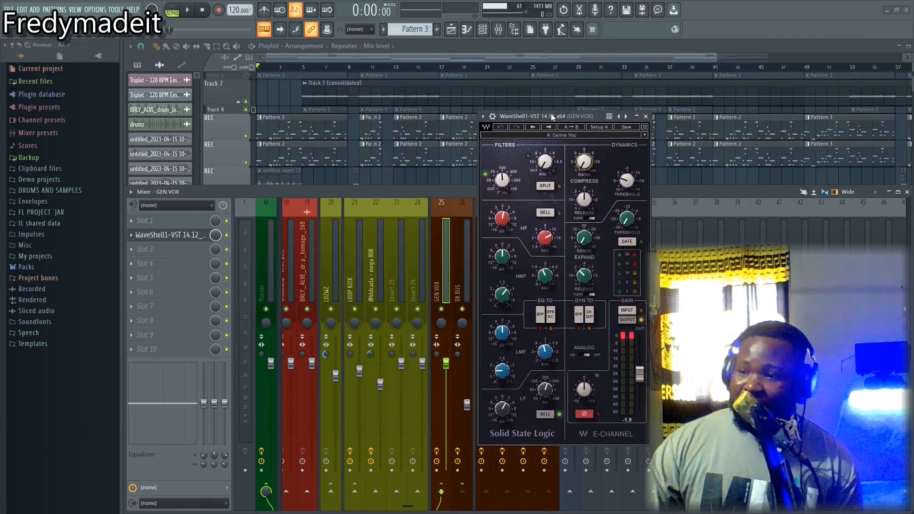
pyautogui.scroll(-3, 388, 246)
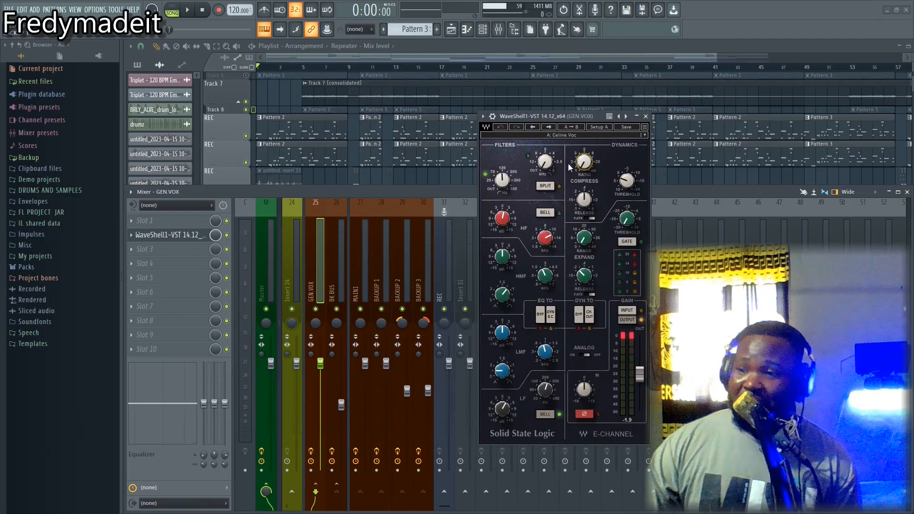
pyautogui.moveTo(558, 128); pyautogui.dragTo(537, 119)
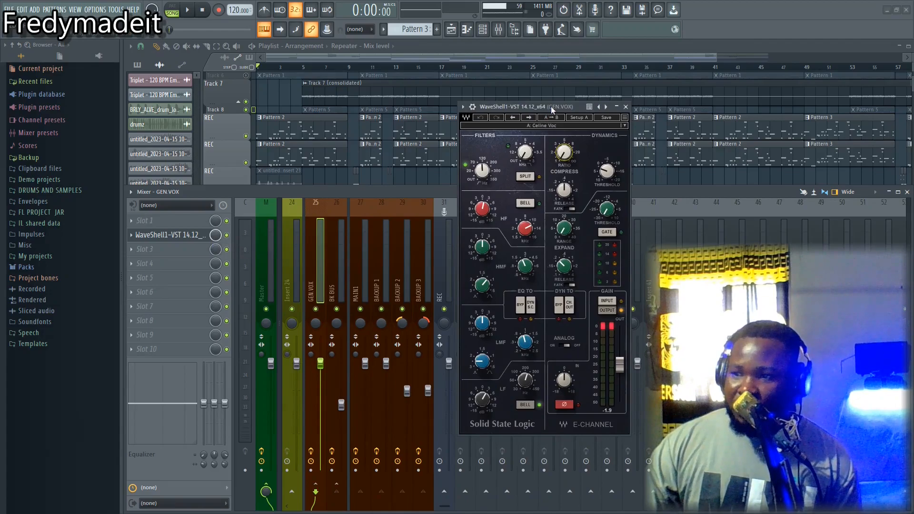
# Disable the WaveShell E-Channel effect in slot 2 of the GEN.VOX track and close its window.
pyautogui.click(227, 235)
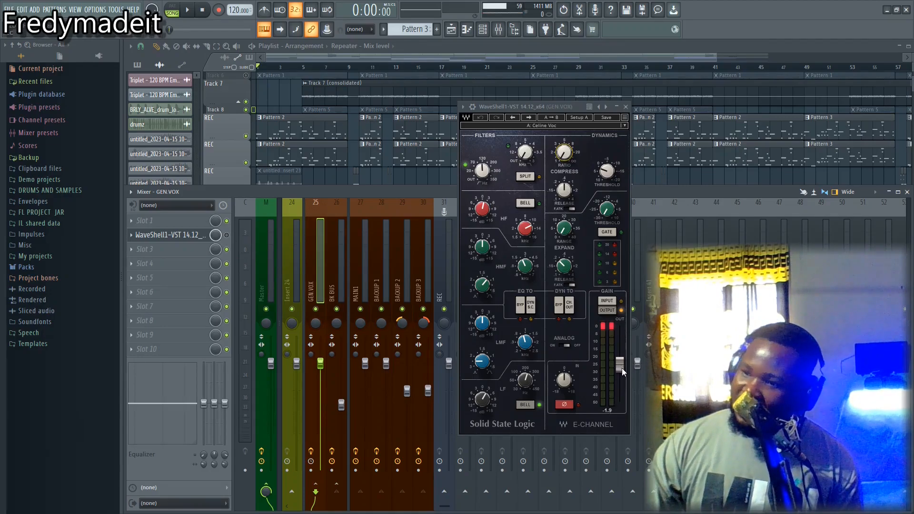
pyautogui.moveTo(623, 370)
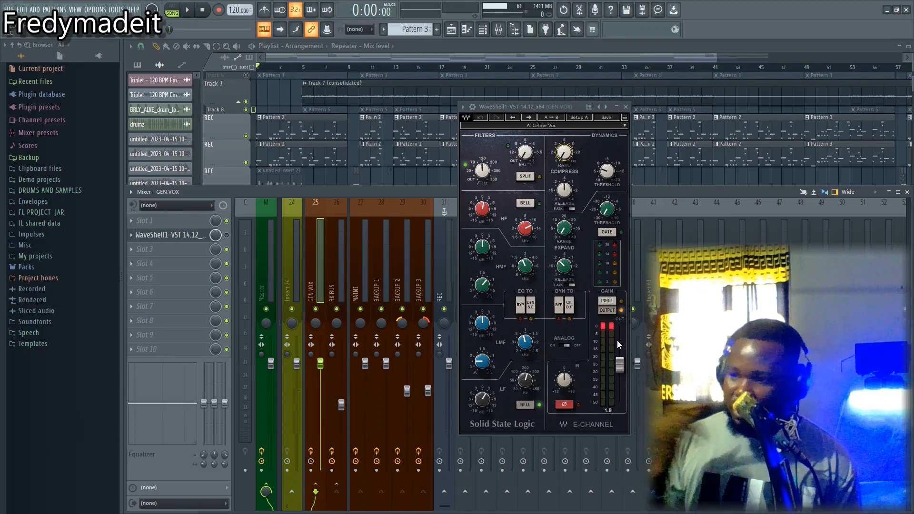
pyautogui.click(626, 106)
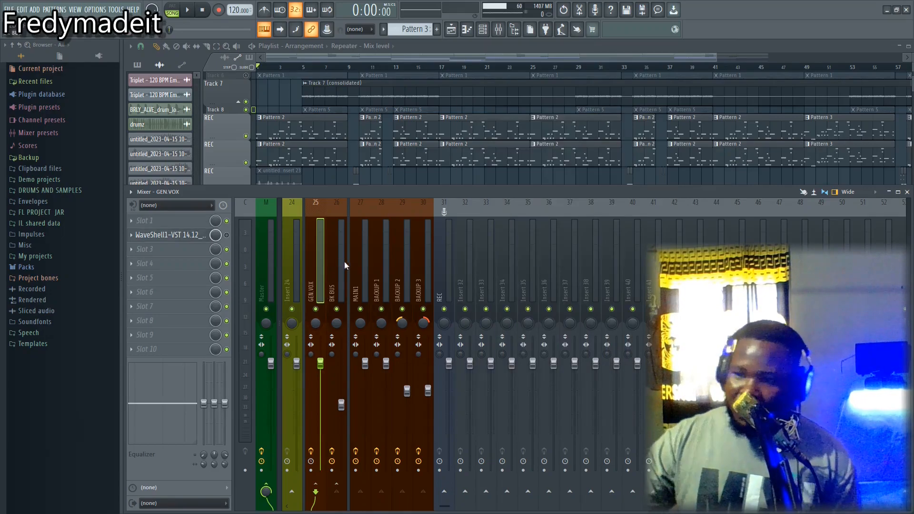
# Open Fruity parametric EQ 2 on the MAIN1 track and position its window so the EQ curve and mixer tracks can be viewed.
pyautogui.click(358, 266)
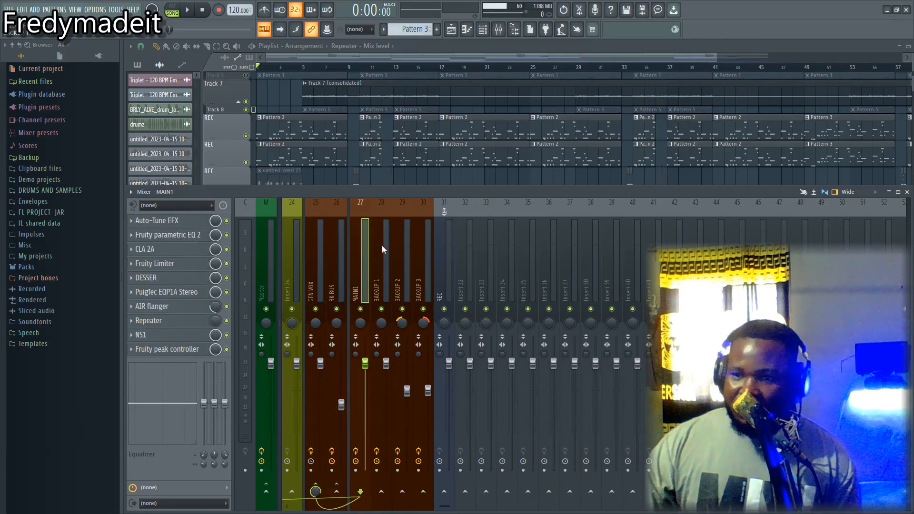
pyautogui.click(183, 238)
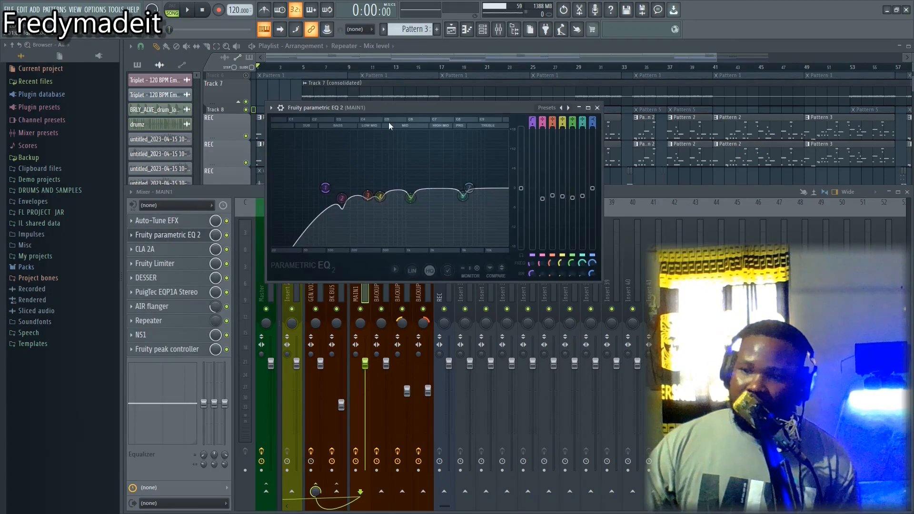
pyautogui.moveTo(421, 107); pyautogui.dragTo(441, 98)
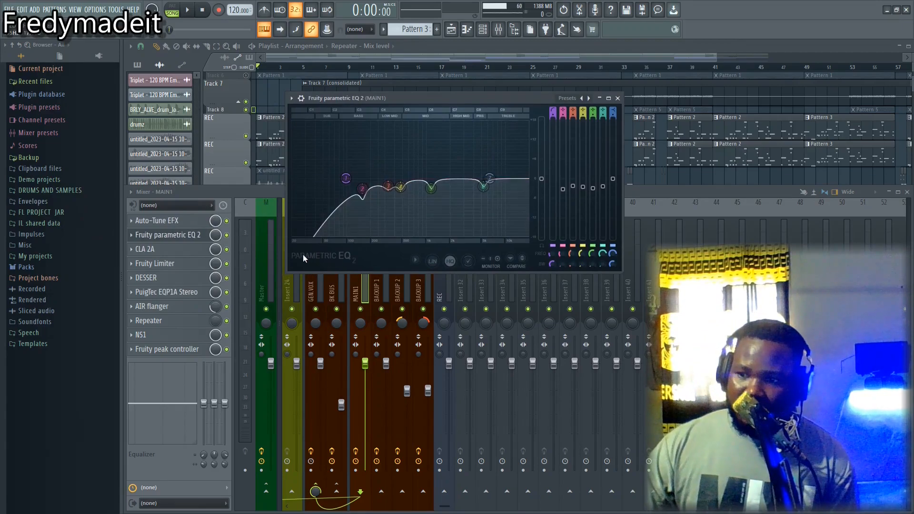
pyautogui.moveTo(438, 99)
pyautogui.mouseDown()
pyautogui.moveTo(569, 102)
pyautogui.moveTo(436, 76)
pyautogui.moveTo(452, 93)
pyautogui.mouseUp()
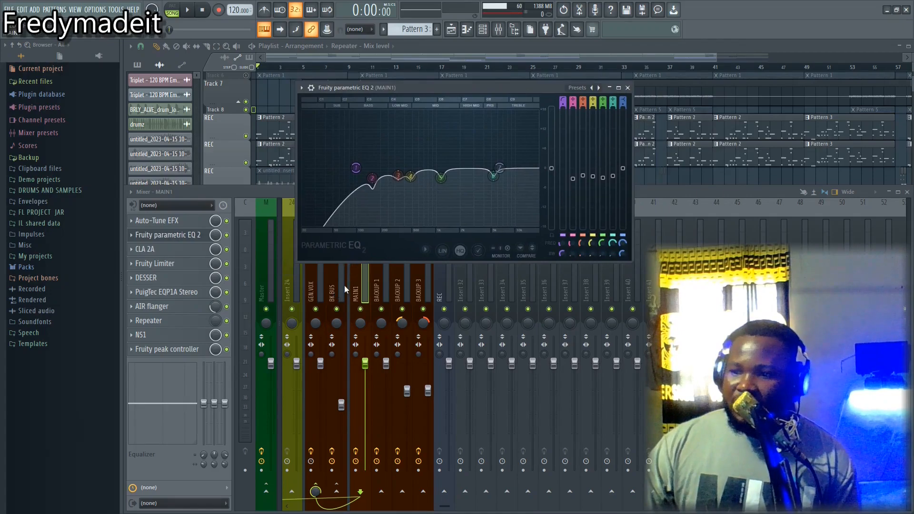
pyautogui.scroll(-3, 345, 285)
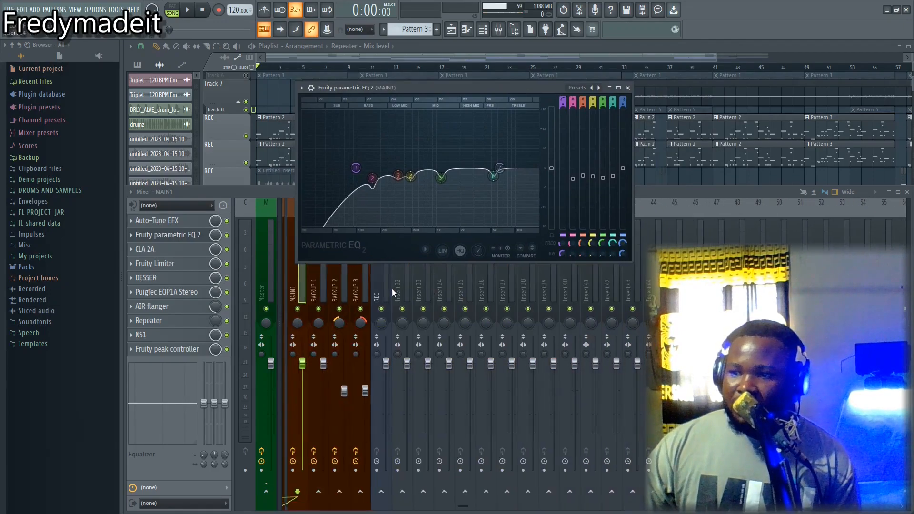
pyautogui.scroll(9, 384, 288)
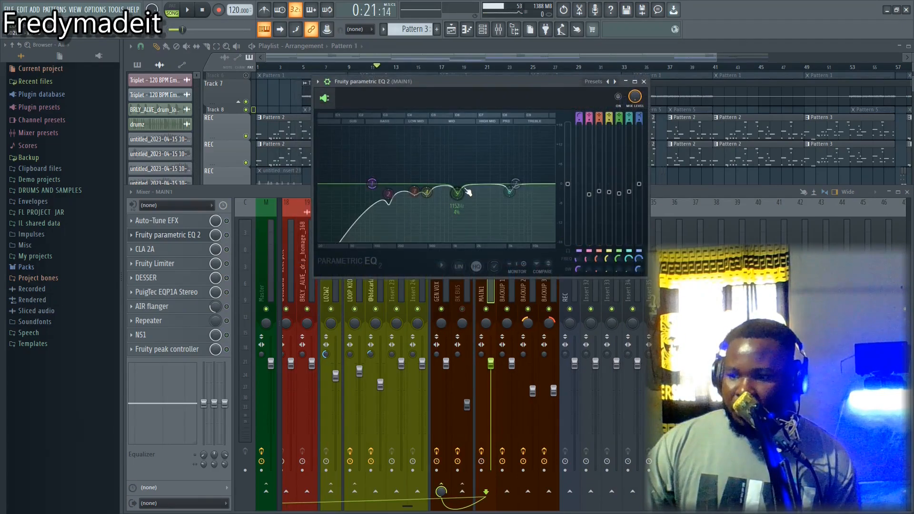
# Enable Fruity parametric EQ 2 on MAIN1 and compare song playback without and with it.
pyautogui.press('space')
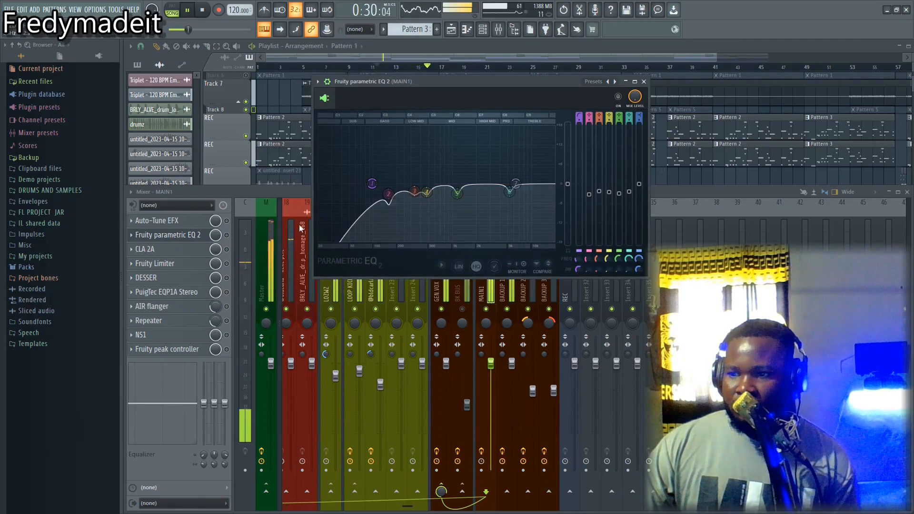
pyautogui.press('space')
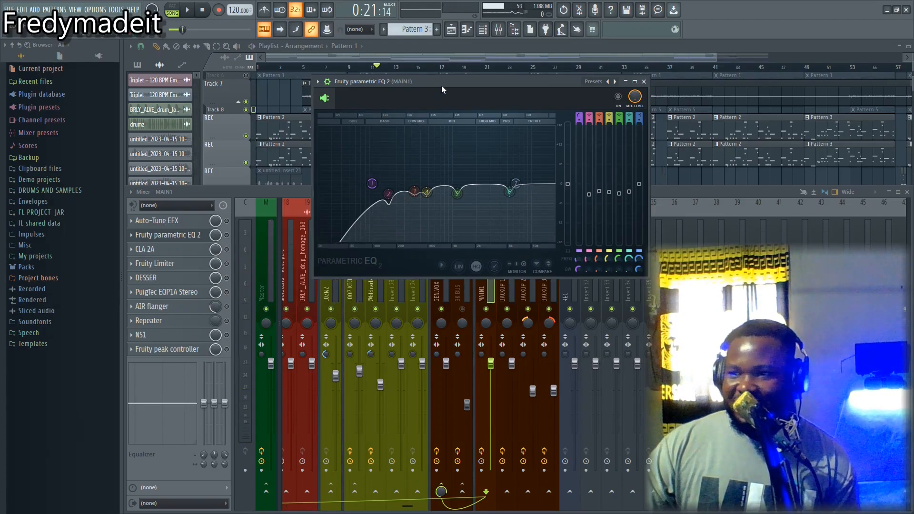
pyautogui.click(227, 235)
pyautogui.press('space')
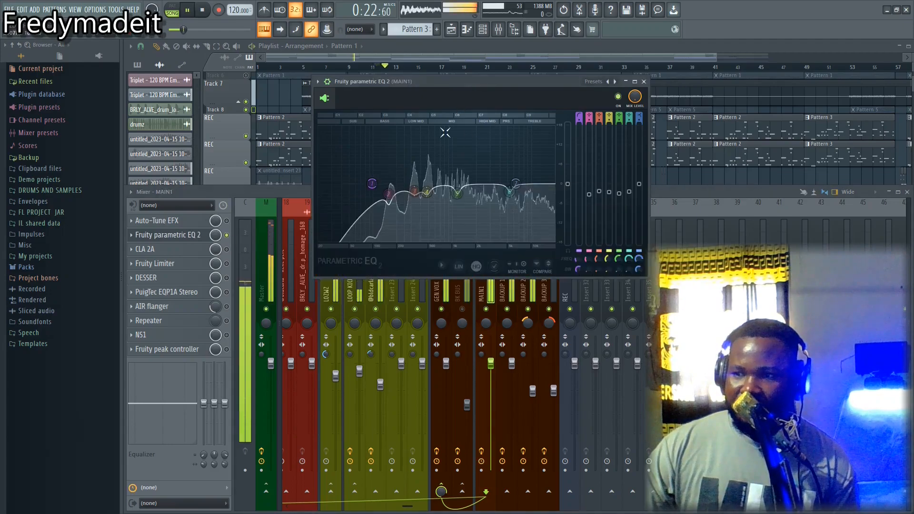
pyautogui.moveTo(430, 197)
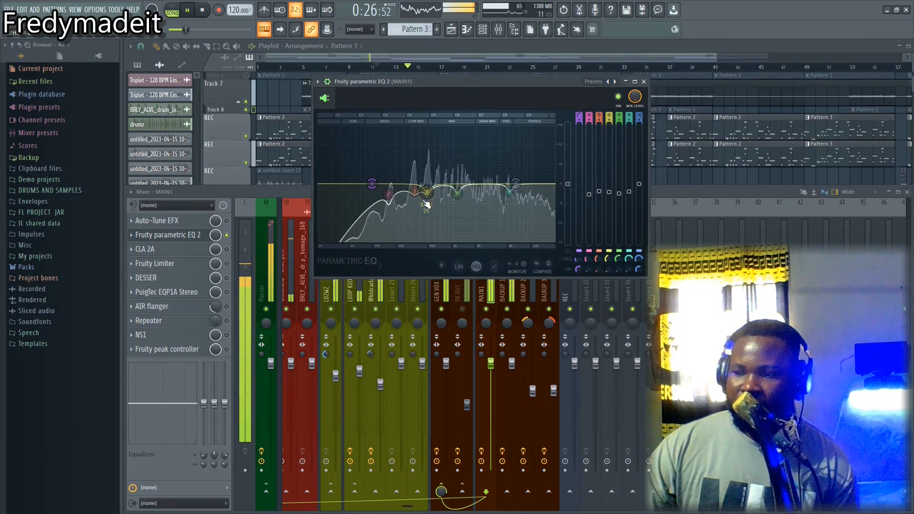
pyautogui.press('space')
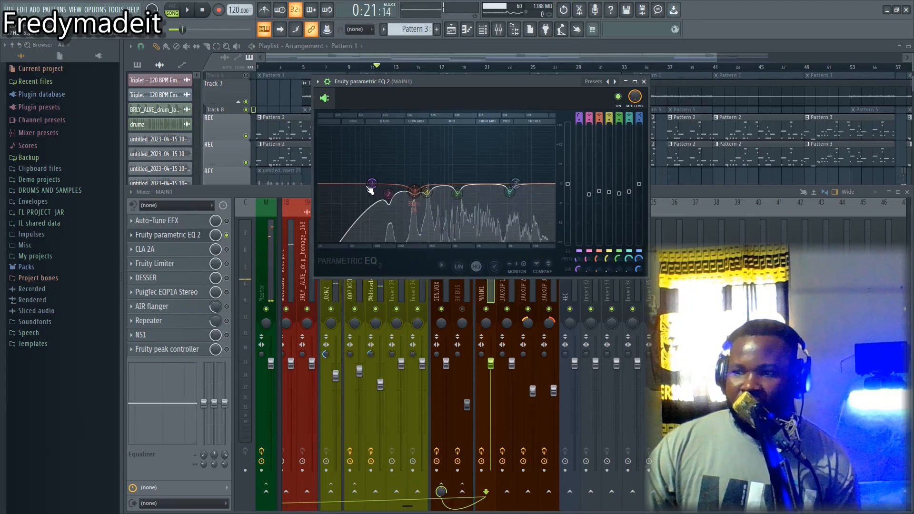
# Examine the cut bands of MAIN1's Fruity parametric EQ 2, close its window and keep MAIN1 selected.
pyautogui.moveTo(453, 82)
pyautogui.mouseDown()
pyautogui.moveTo(424, 87)
pyautogui.moveTo(465, 92)
pyautogui.mouseUp()
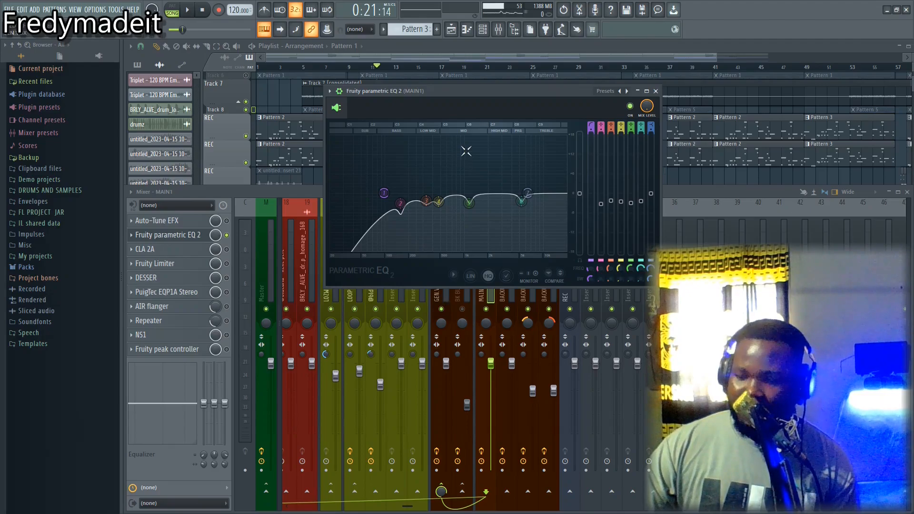
pyautogui.moveTo(519, 101); pyautogui.dragTo(766, 106)
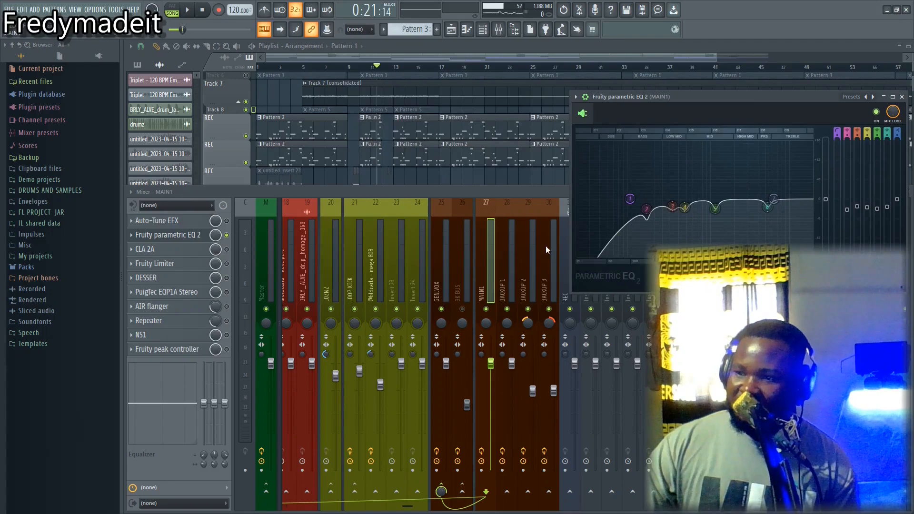
pyautogui.moveTo(745, 96); pyautogui.dragTo(494, 66)
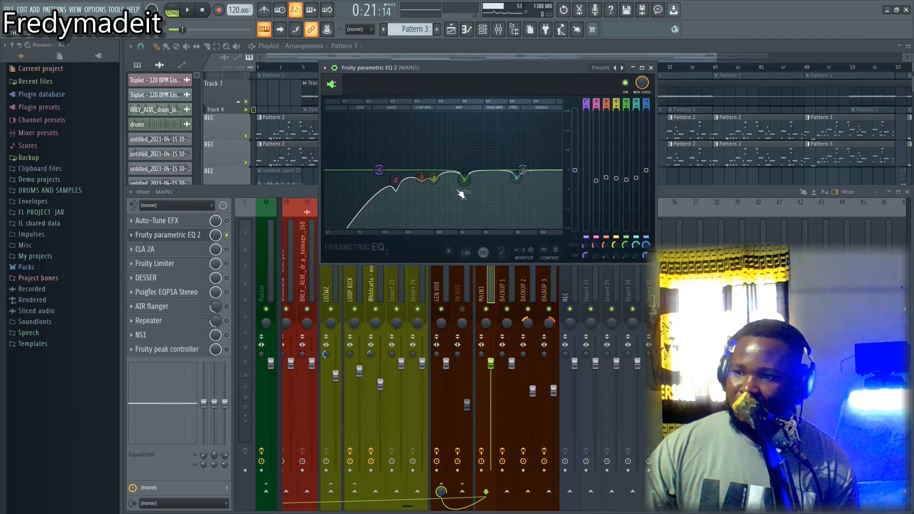
pyautogui.press('Escape')
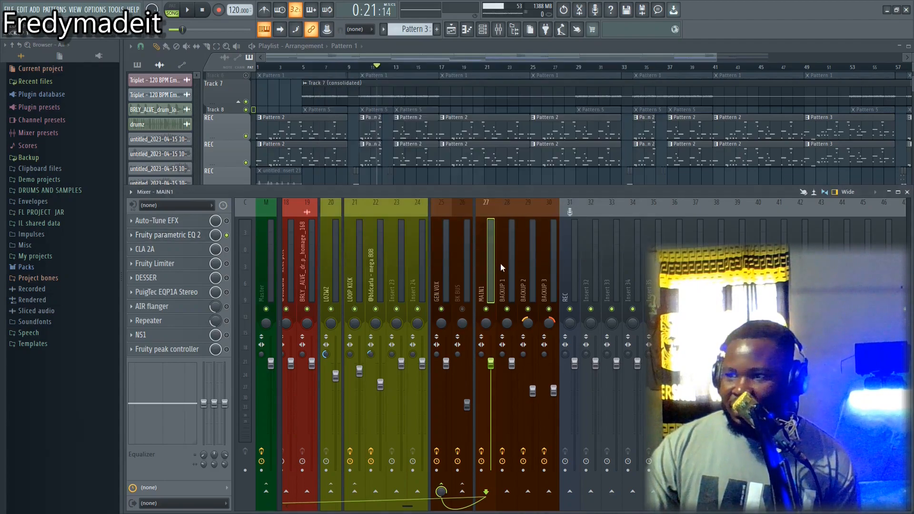
pyautogui.click(507, 264)
pyautogui.click(483, 262)
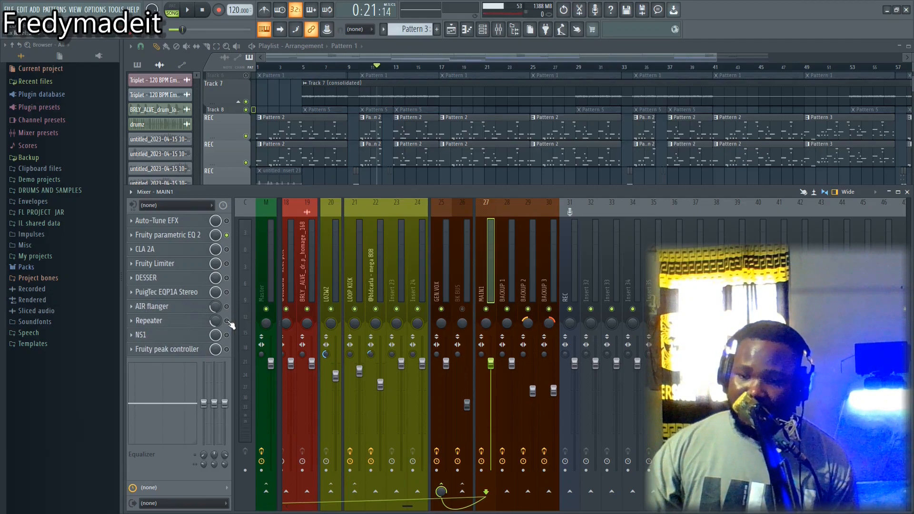
# Open PuigTec EQP1A Stereo on MAIN1, examine its boost, attenuation and frequency settings, and close it.
pyautogui.click(171, 295)
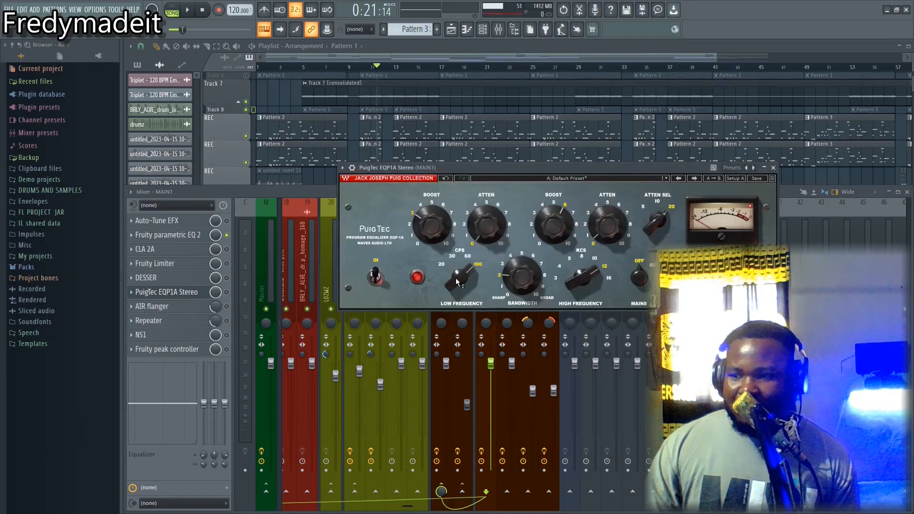
pyautogui.moveTo(544, 167); pyautogui.dragTo(447, 100)
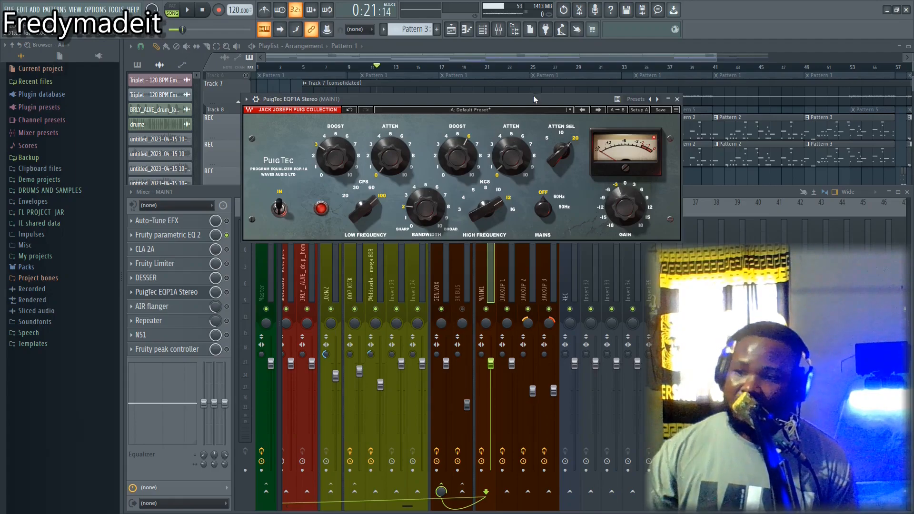
pyautogui.click(677, 100)
# Enable the CLA 2A compressor on MAIN1, audition it with its gain and peak reduction controls in view, and close its window.
pyautogui.click(226, 249)
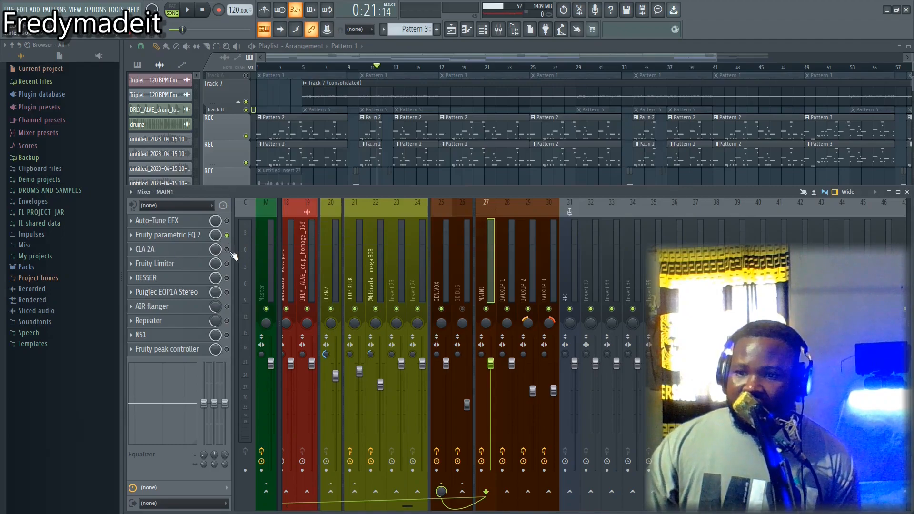
pyautogui.click(181, 250)
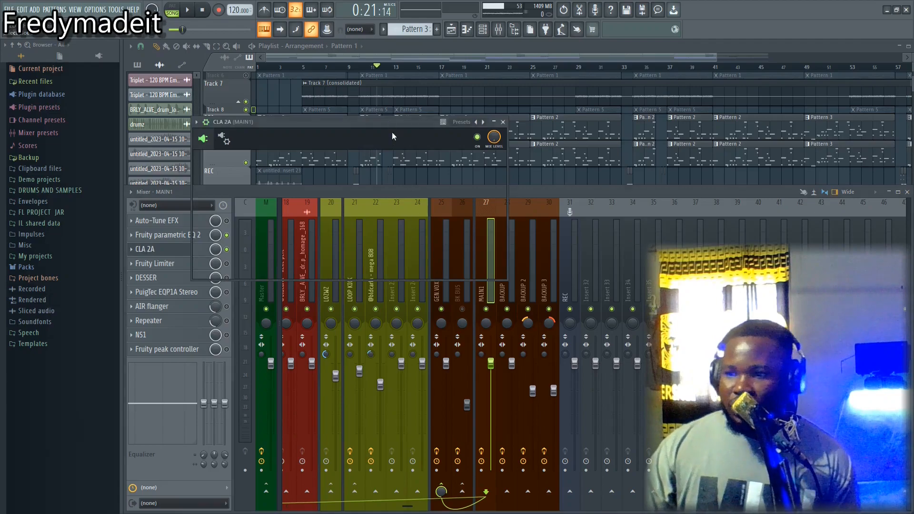
pyautogui.moveTo(382, 122); pyautogui.dragTo(548, 121)
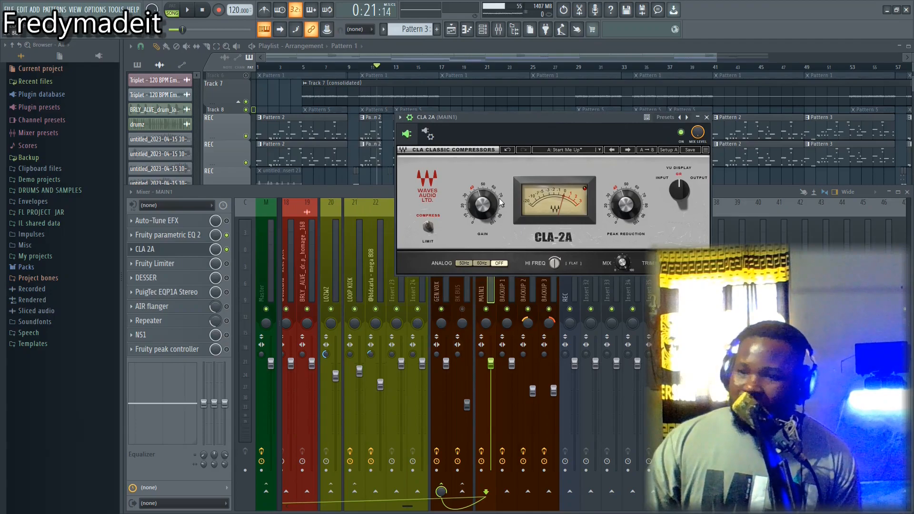
pyautogui.press('space')
pyautogui.moveTo(538, 118); pyautogui.dragTo(493, 122)
pyautogui.press('space')
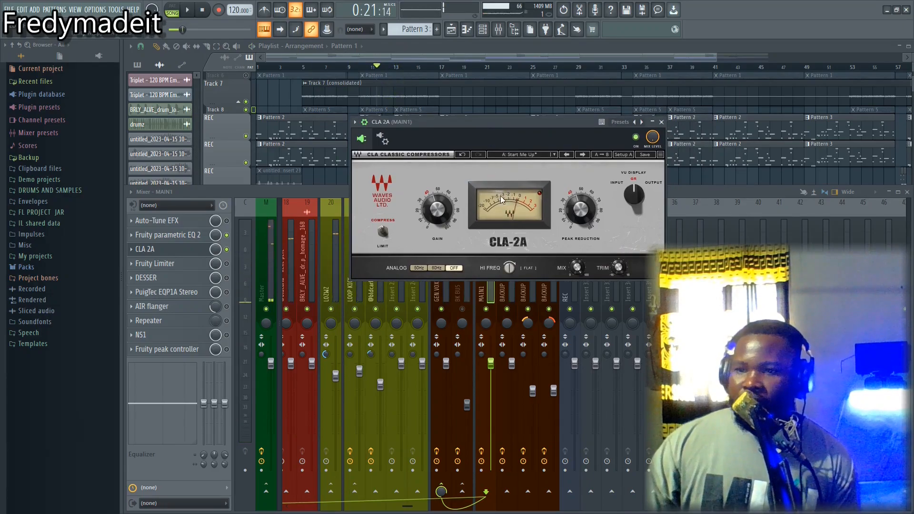
pyautogui.moveTo(492, 121); pyautogui.dragTo(451, 116)
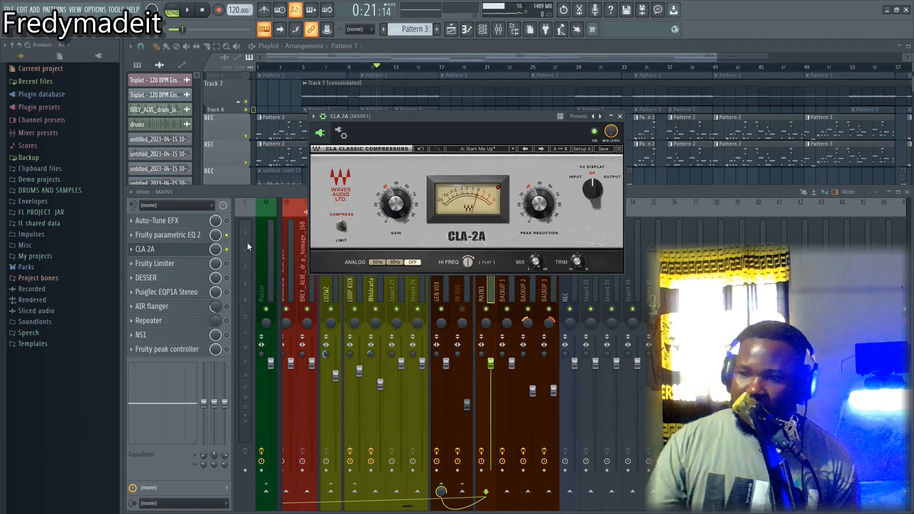
pyautogui.click(207, 251)
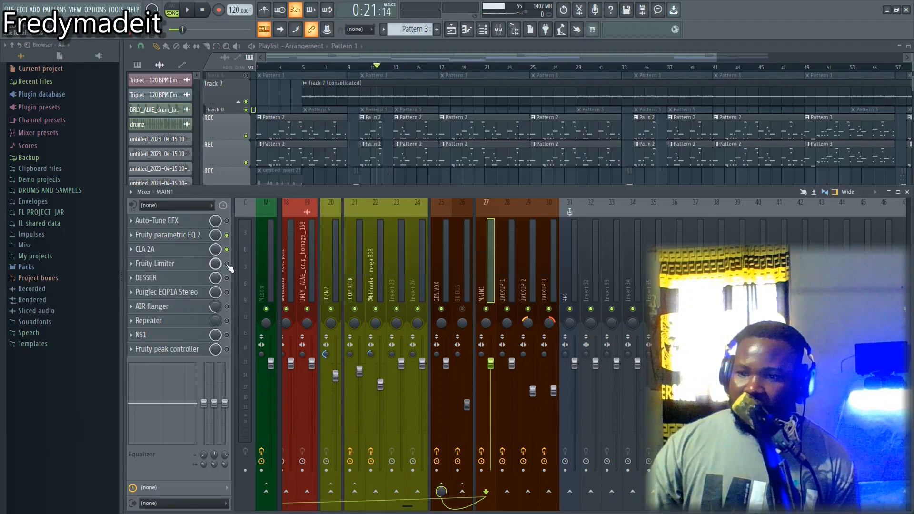
# Enable Fruity Limiter on MAIN1, audition its compression during playback, and close its window.
pyautogui.click(193, 265)
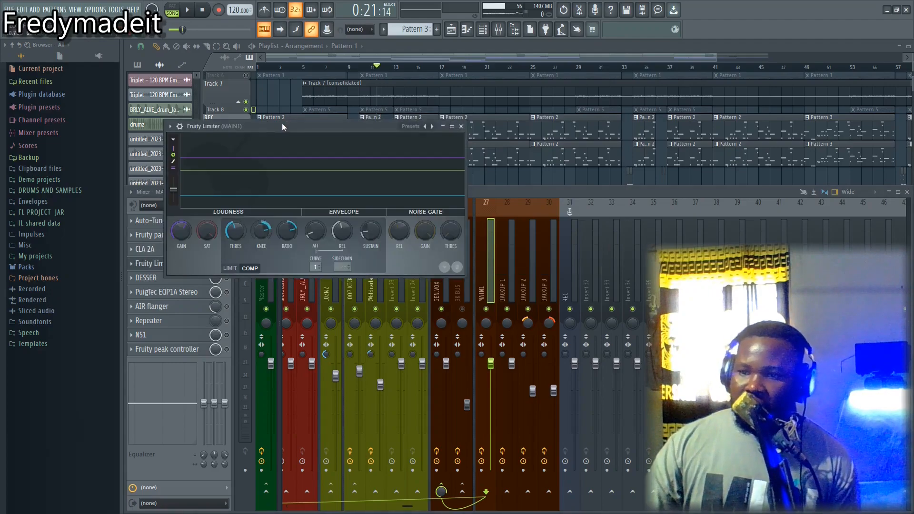
pyautogui.moveTo(282, 123); pyautogui.dragTo(396, 120)
pyautogui.press('space')
pyautogui.press('space')
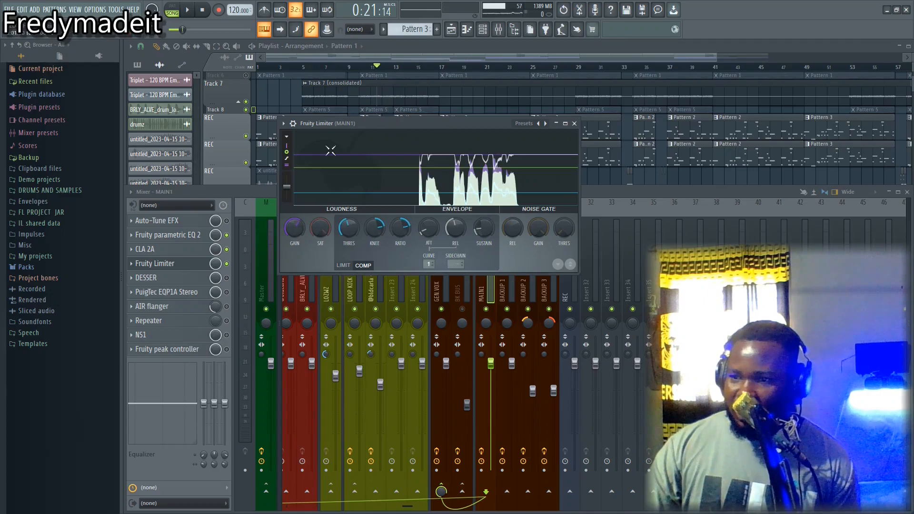
pyautogui.click(574, 123)
# Reopen CLA 2A on MAIN1 to review its compressor settings and close it again.
pyautogui.click(182, 254)
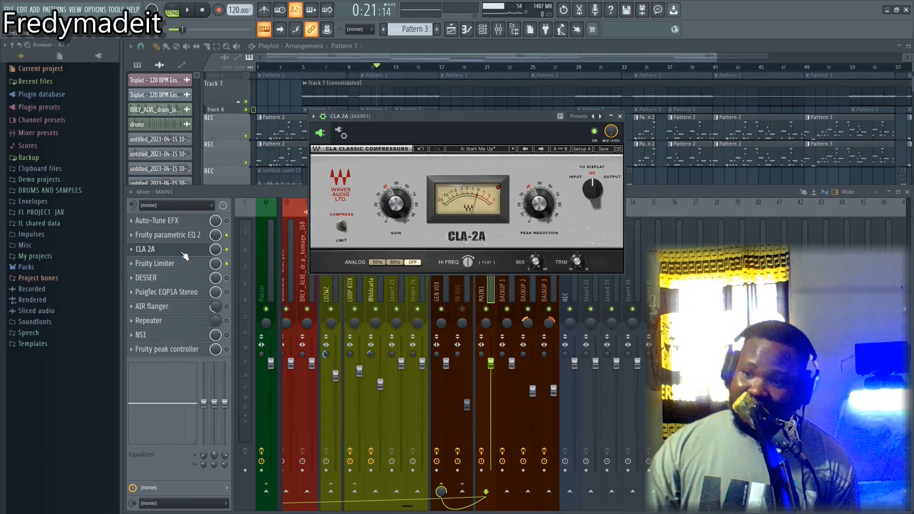
pyautogui.click(181, 251)
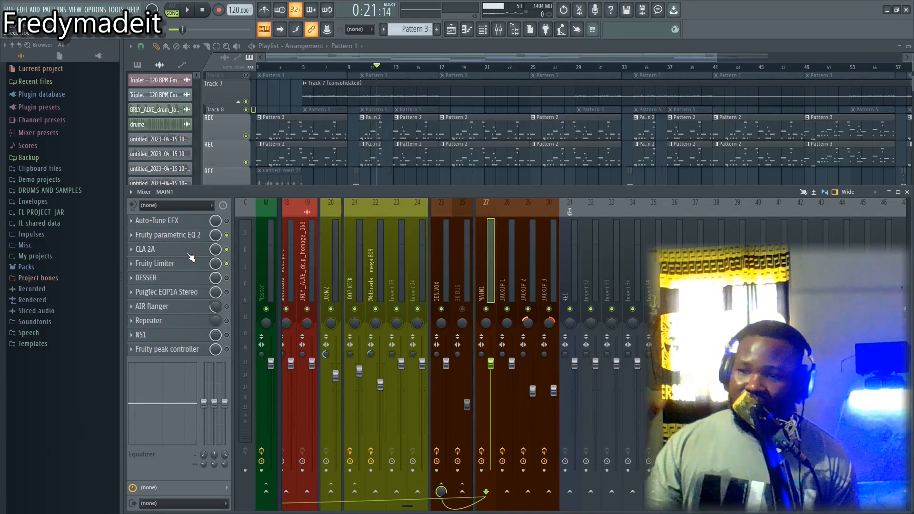
pyautogui.click(185, 253)
pyautogui.click(185, 253)
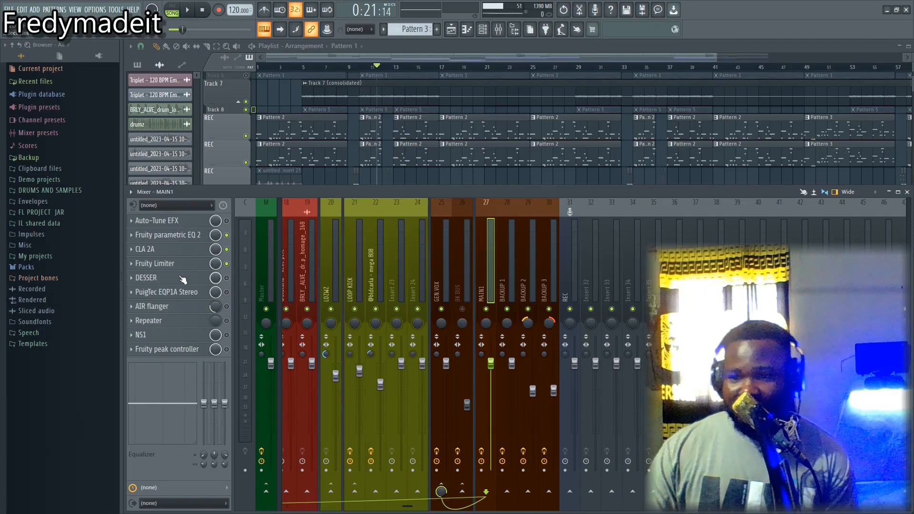
# Enable the DESSER effect on MAIN1, audition its threshold and attenuation in playback, and dismiss the OneDrive reminder.
pyautogui.click(227, 278)
pyautogui.click(193, 278)
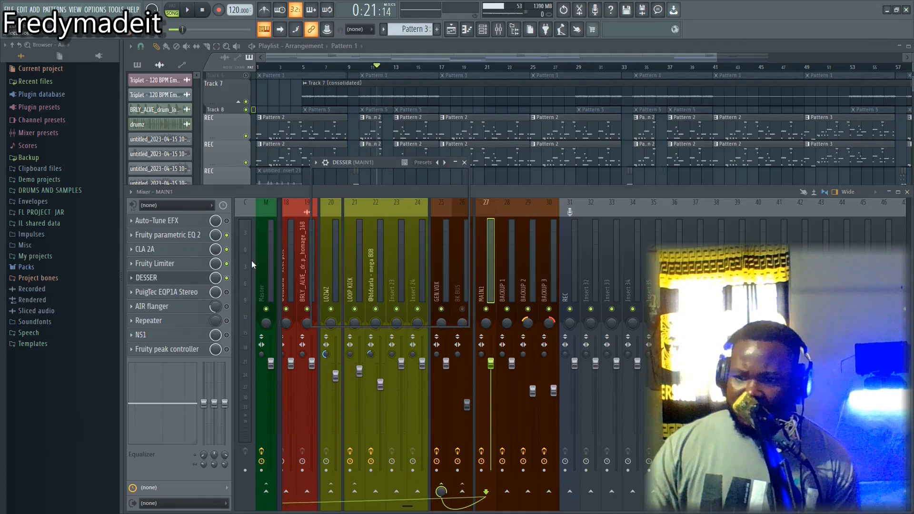
pyautogui.press('space')
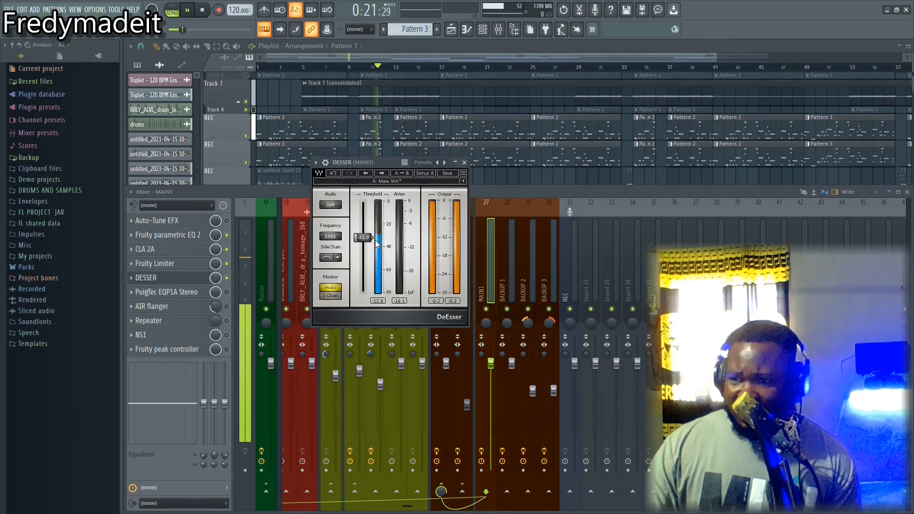
pyautogui.press('space')
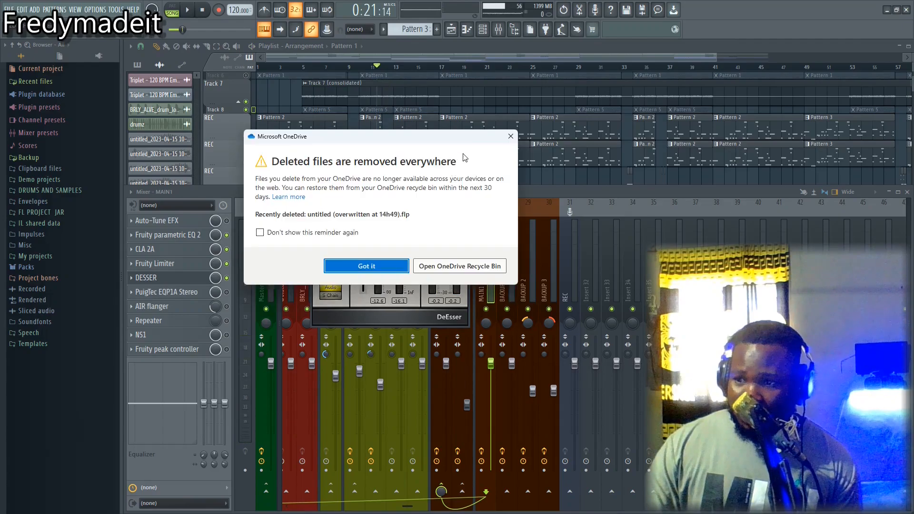
pyautogui.click(511, 136)
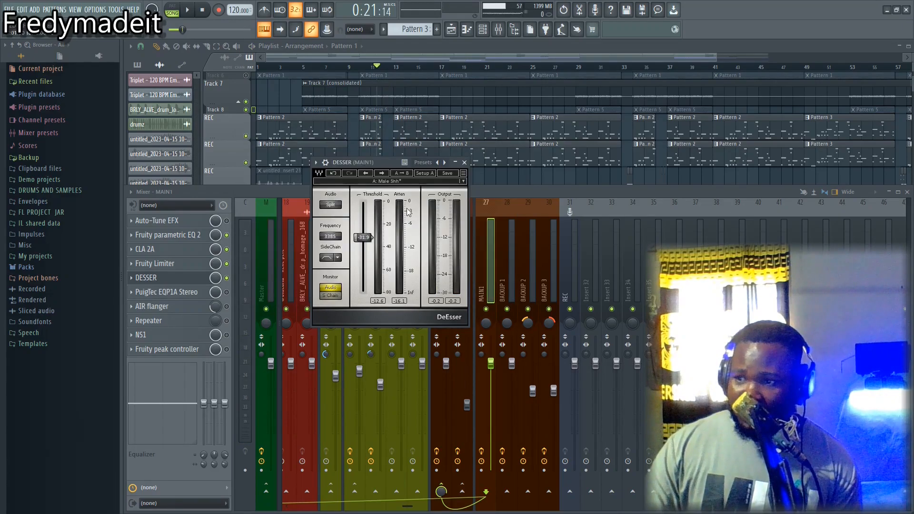
# Enable PuigTec EQP1A Stereo on MAIN1 during playback, then open it to review its boost, attenuation and high frequency settings.
pyautogui.press('space')
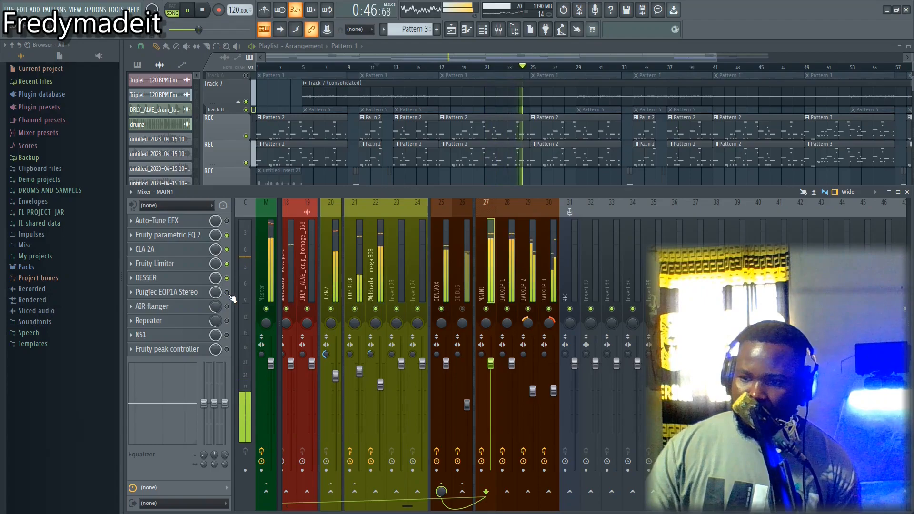
pyautogui.click(227, 293)
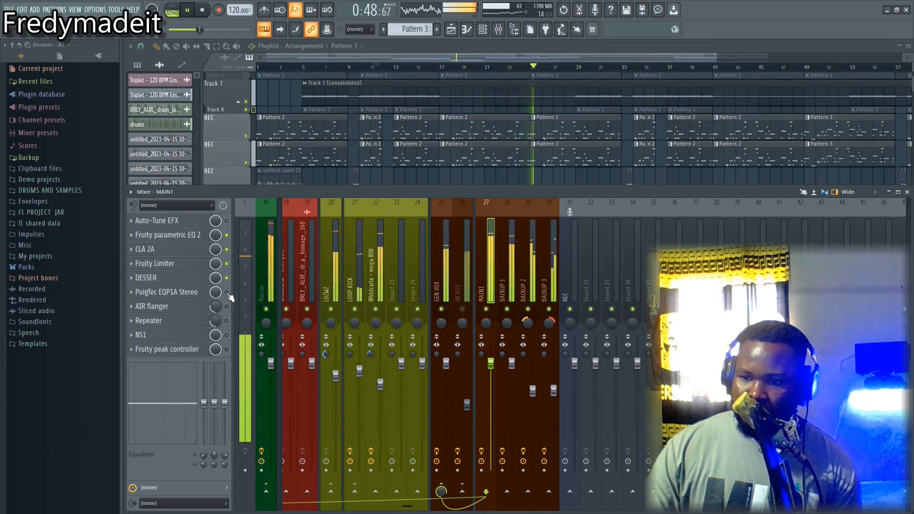
pyautogui.press('space')
pyautogui.click(197, 295)
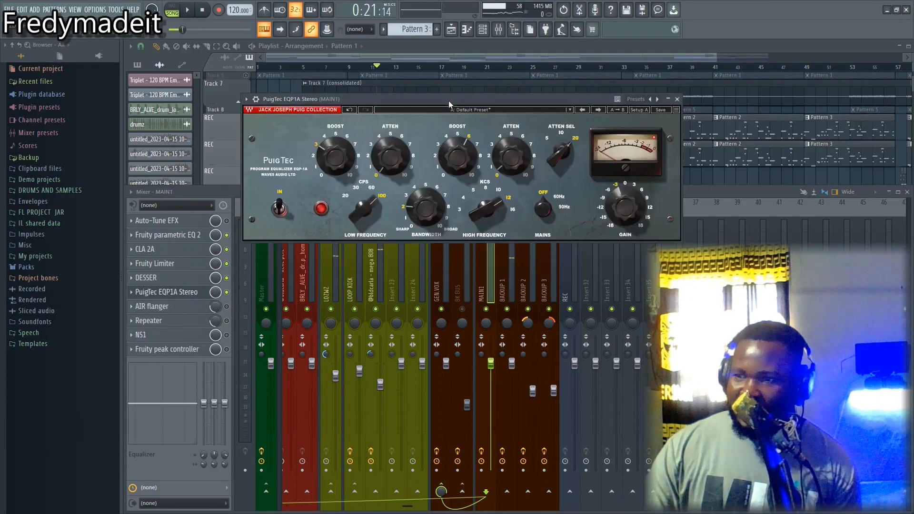
pyautogui.moveTo(449, 101); pyautogui.dragTo(445, 124)
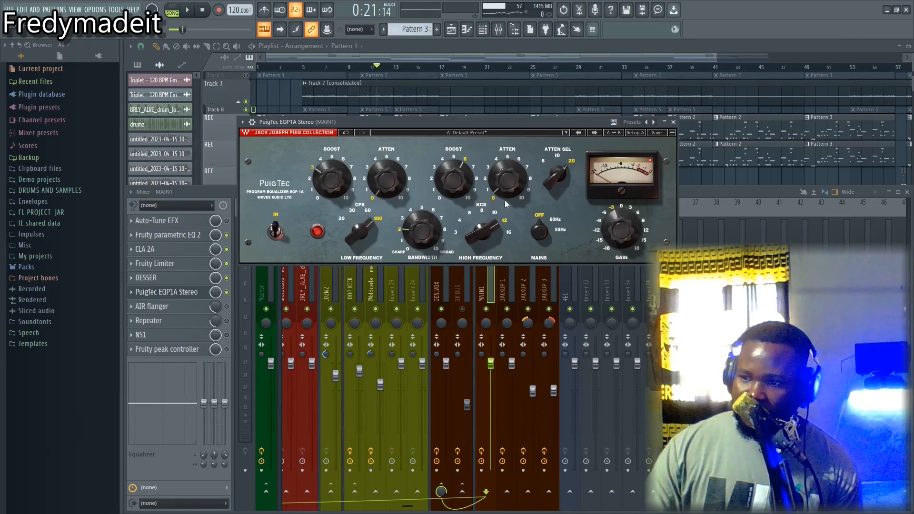
pyautogui.moveTo(497, 233)
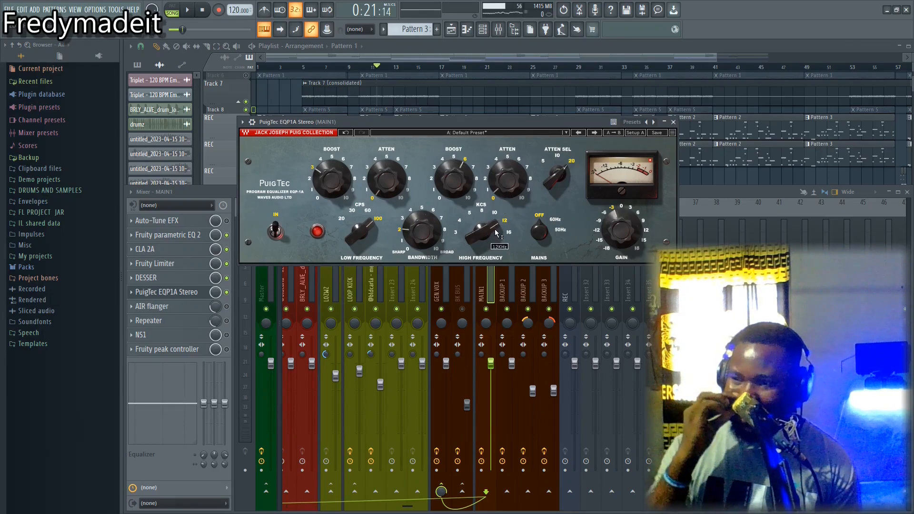
# Review the AIR flanger settings on MAIN1 and compare the vocal with the effect on and off during playback.
pyautogui.click(176, 306)
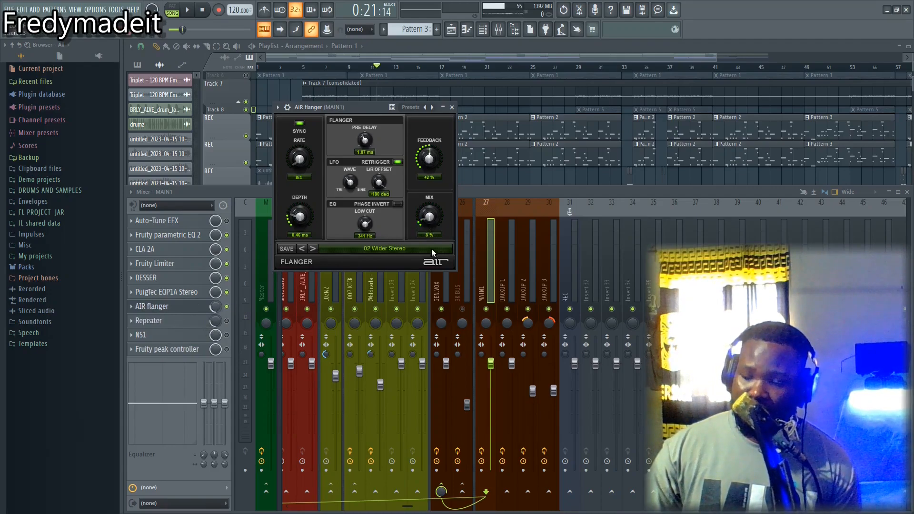
pyautogui.click(200, 311)
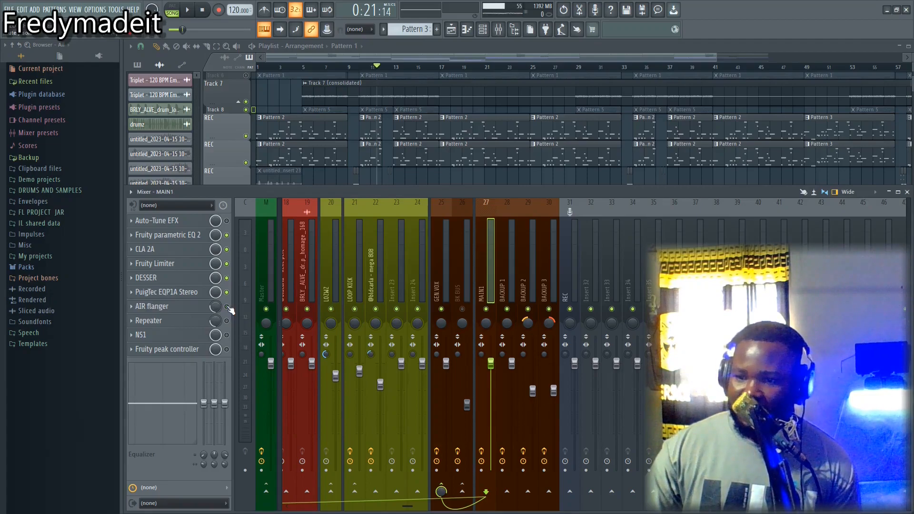
pyautogui.press('space')
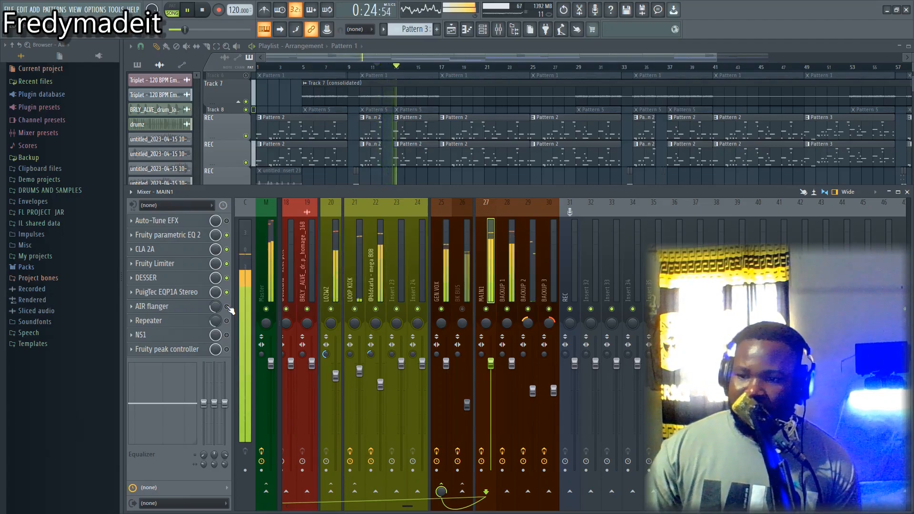
pyautogui.click(226, 307)
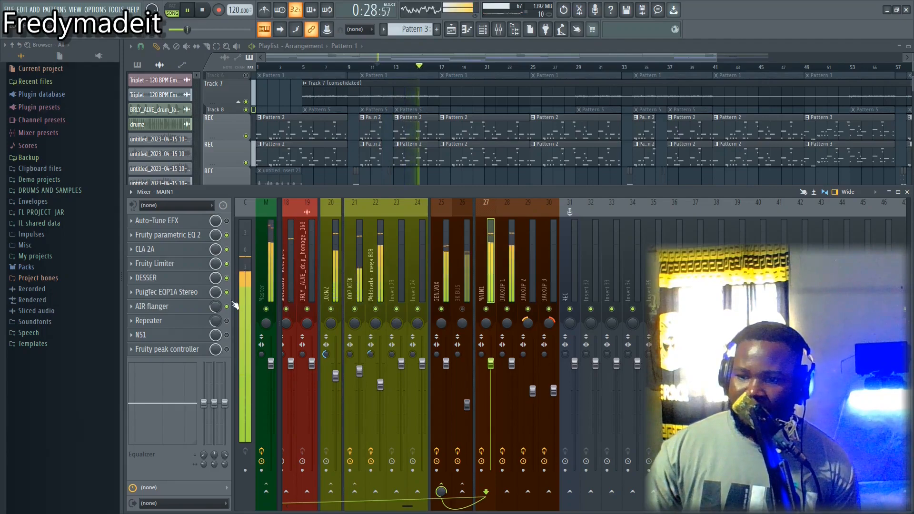
pyautogui.click(227, 307)
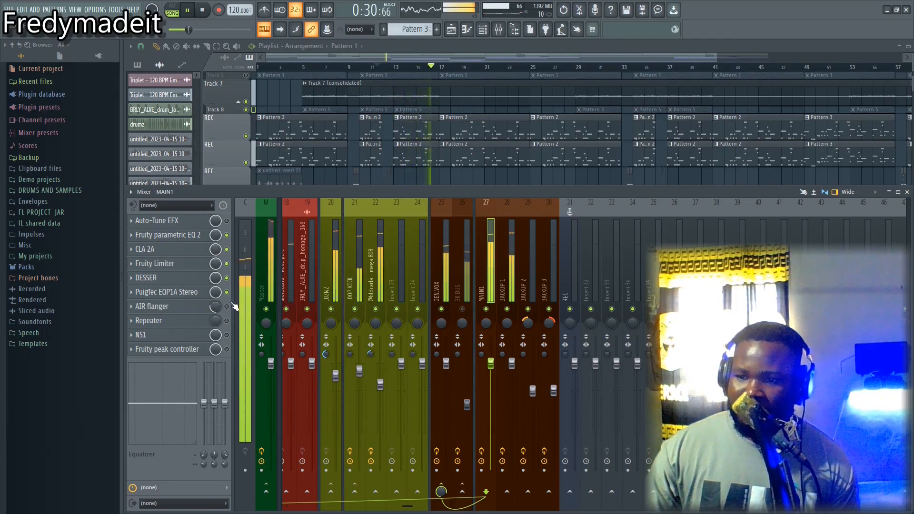
pyautogui.click(227, 307)
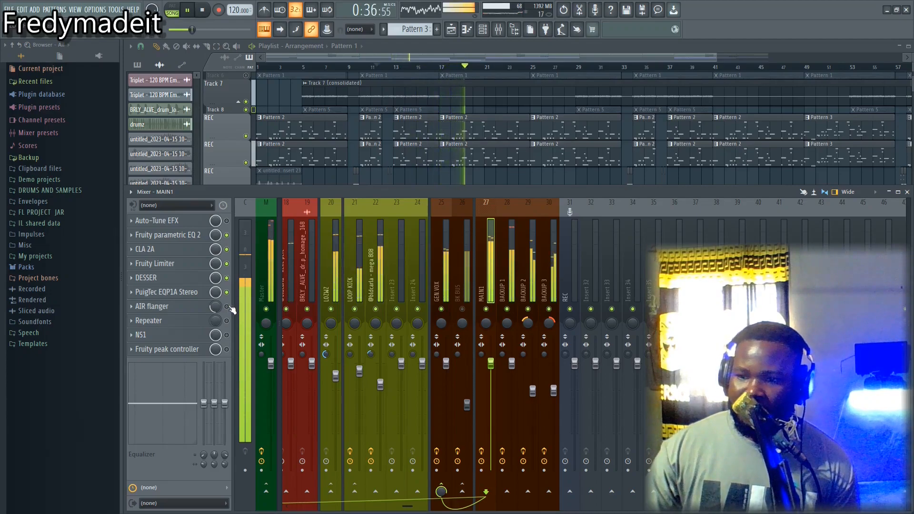
pyautogui.click(227, 307)
pyautogui.press('space')
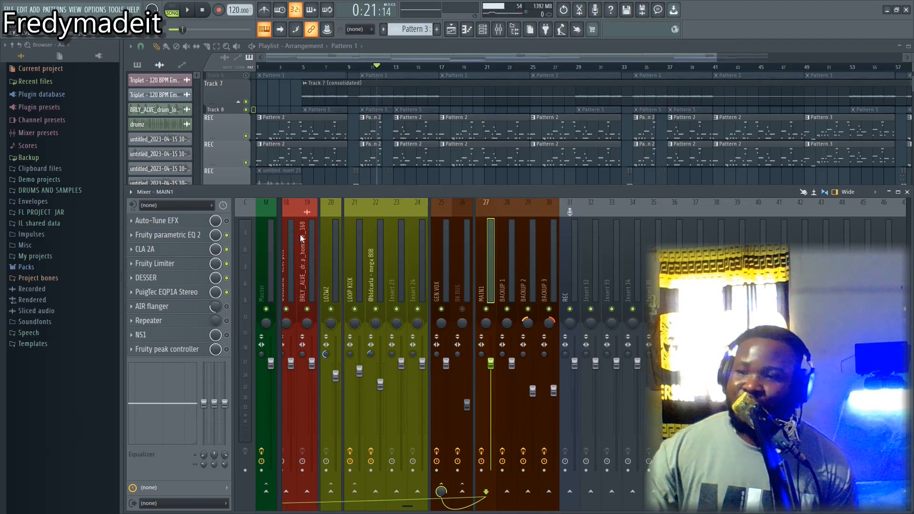
# Open the Fruity peak controller on MAIN1 to examine its peak and LFO controls.
pyautogui.click(463, 309)
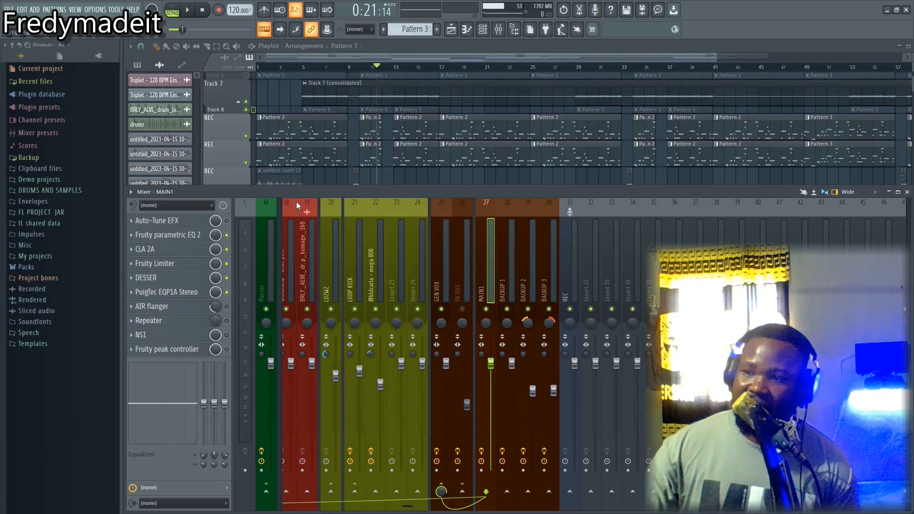
pyautogui.click(181, 349)
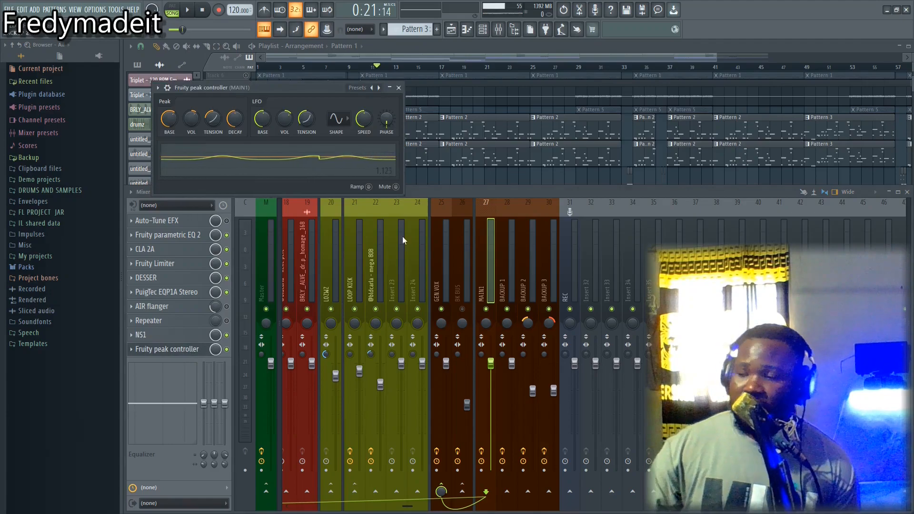
# Select the REVERB2 track and open its Fruity parametric EQ 2 to examine the EQ curve.
pyautogui.scroll(5, 315, 250)
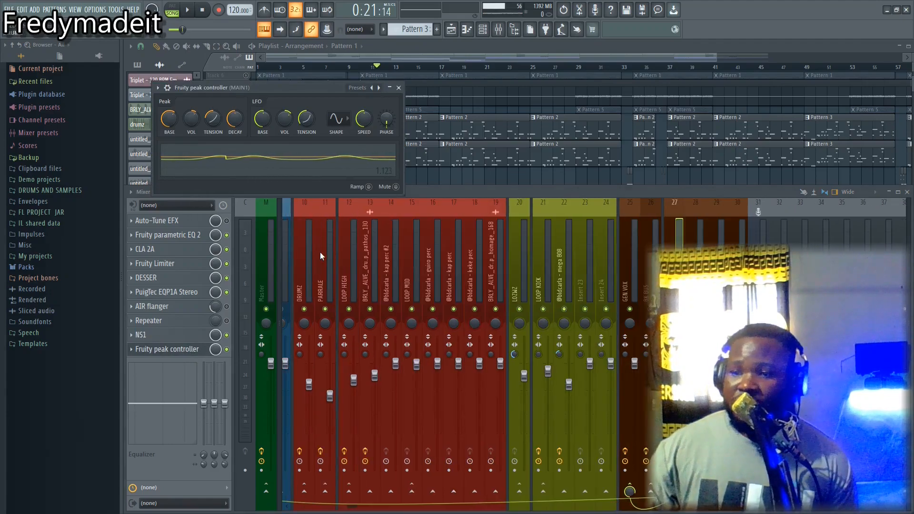
pyautogui.scroll(4, 323, 257)
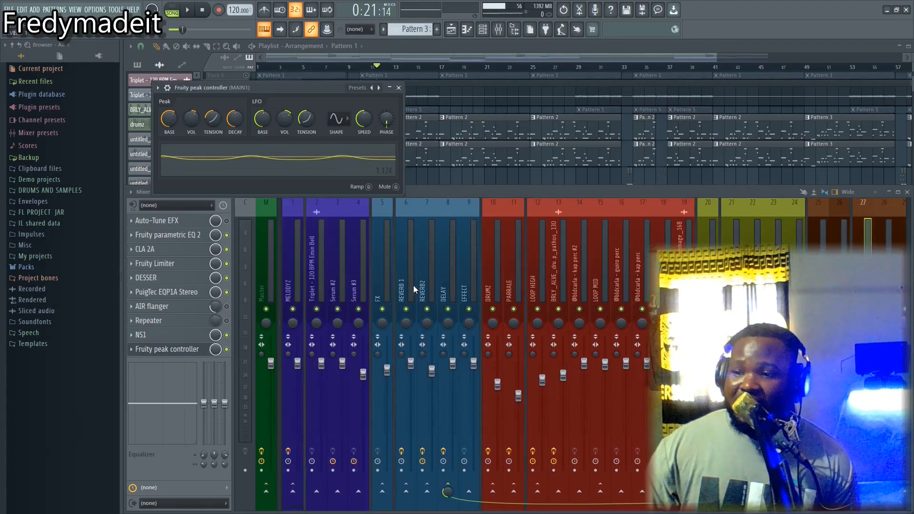
pyautogui.click(427, 265)
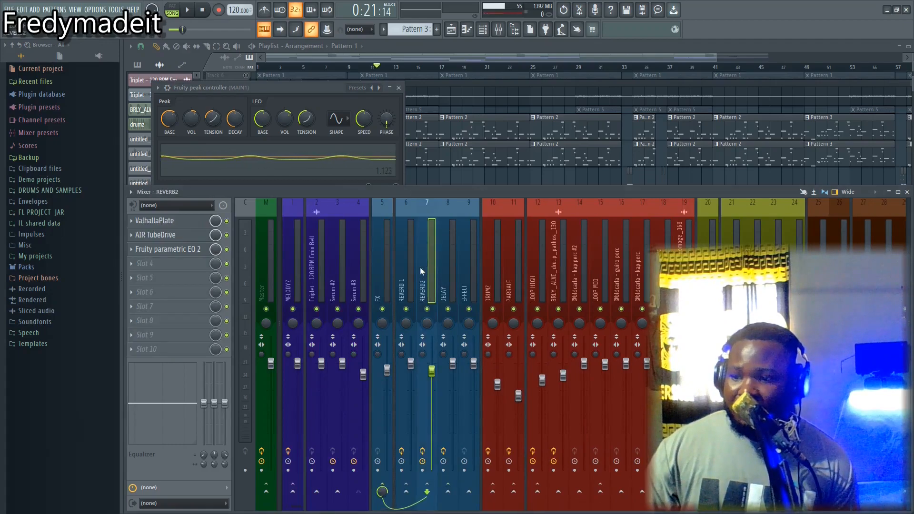
pyautogui.click(175, 250)
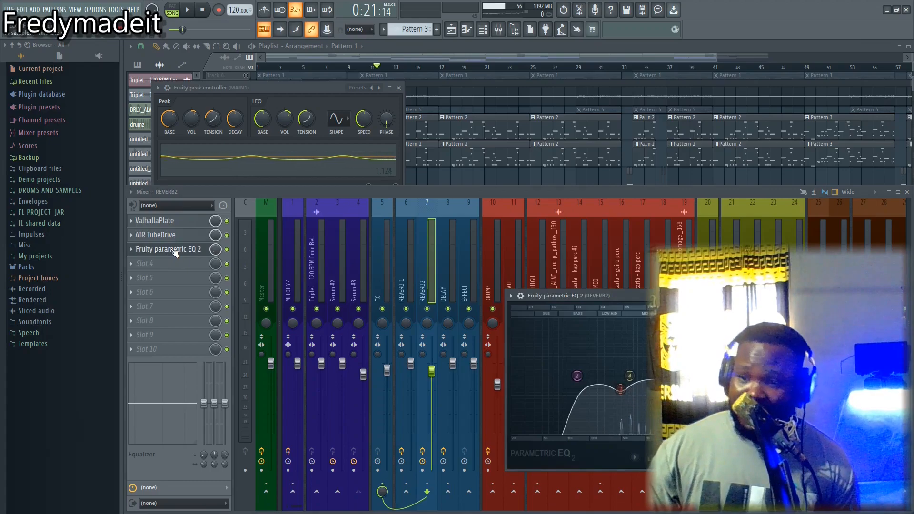
pyautogui.moveTo(615, 296); pyautogui.dragTo(258, 287)
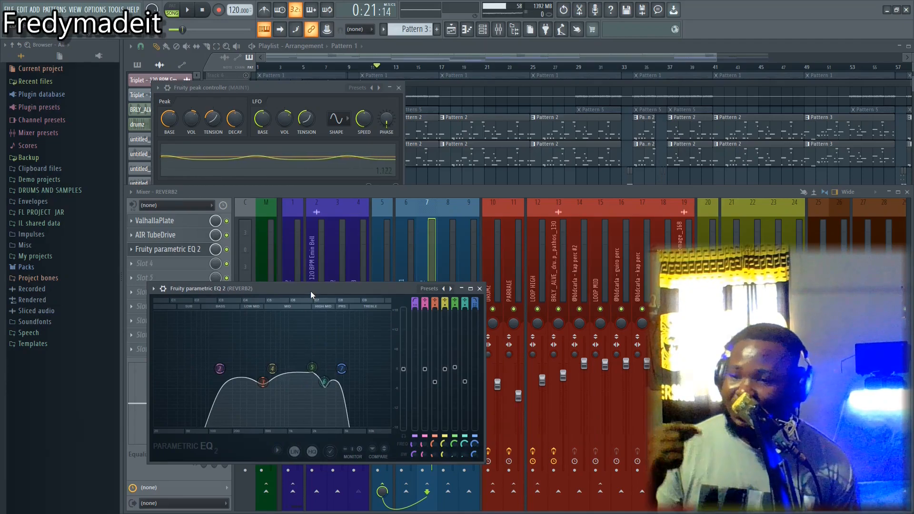
pyautogui.moveTo(312, 291)
pyautogui.mouseDown()
pyautogui.moveTo(321, 276)
pyautogui.moveTo(316, 298)
pyautogui.mouseUp()
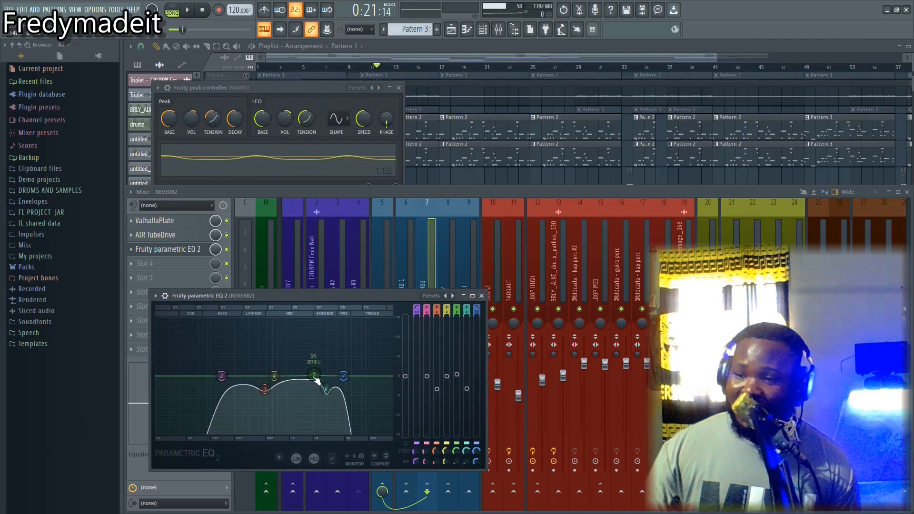
# Examine the AIR TubeDrive and ValhallaPlate settings on REVERB2, then recheck its Fruity parametric EQ 2 and close it.
pyautogui.click(184, 234)
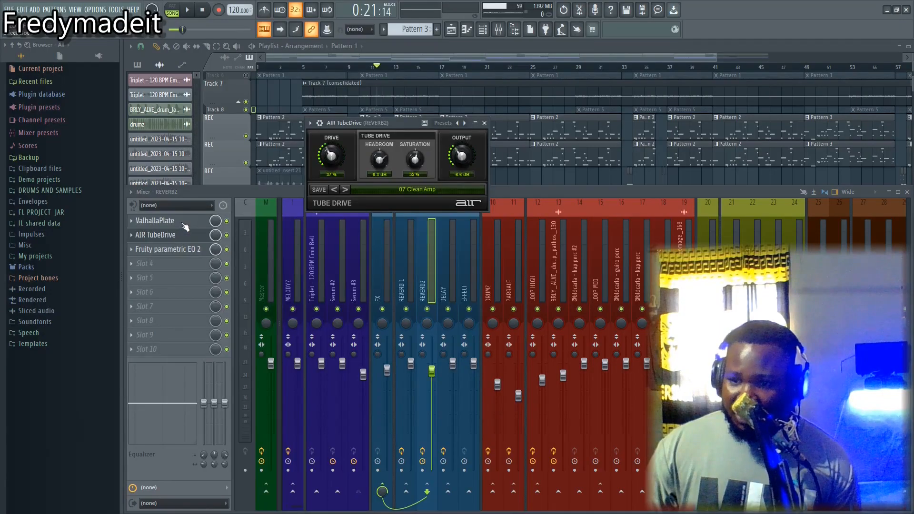
pyautogui.click(157, 220)
pyautogui.moveTo(397, 105); pyautogui.dragTo(444, 243)
pyautogui.moveTo(399, 121); pyautogui.dragTo(410, 104)
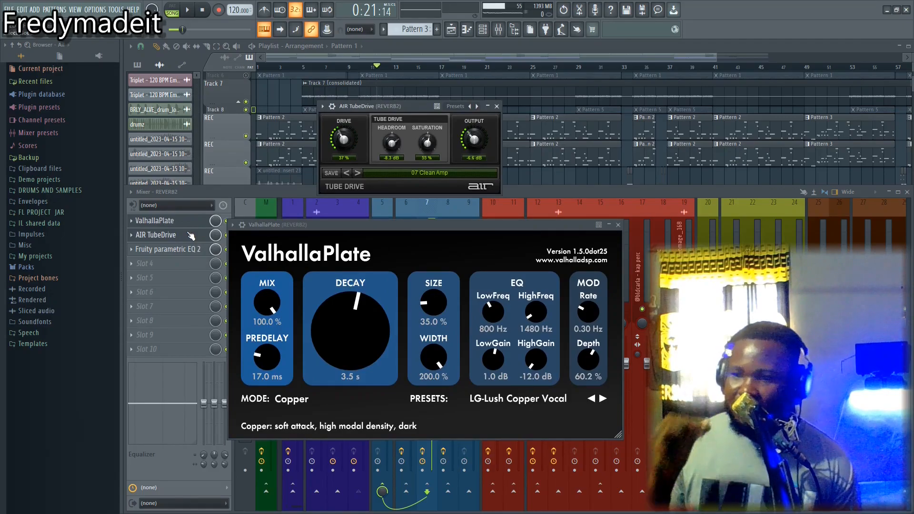
pyautogui.click(170, 250)
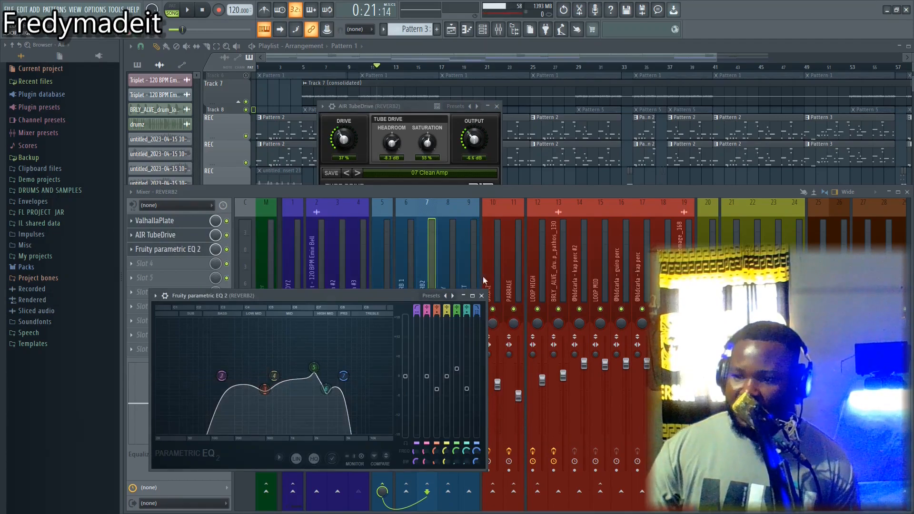
pyautogui.click(482, 296)
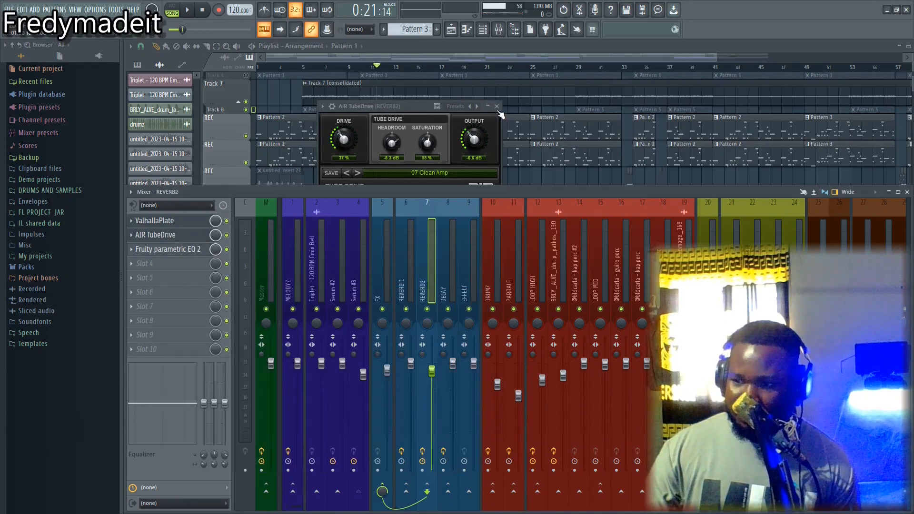
# Select the REVERB 1 track, review its ValhallaVintageVerb settings, and close the plugin window.
pyautogui.click(416, 300)
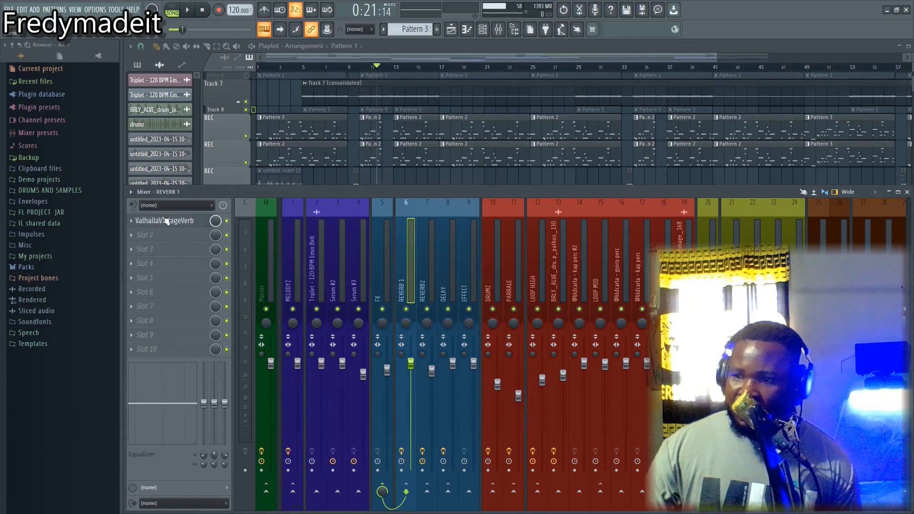
pyautogui.click(176, 221)
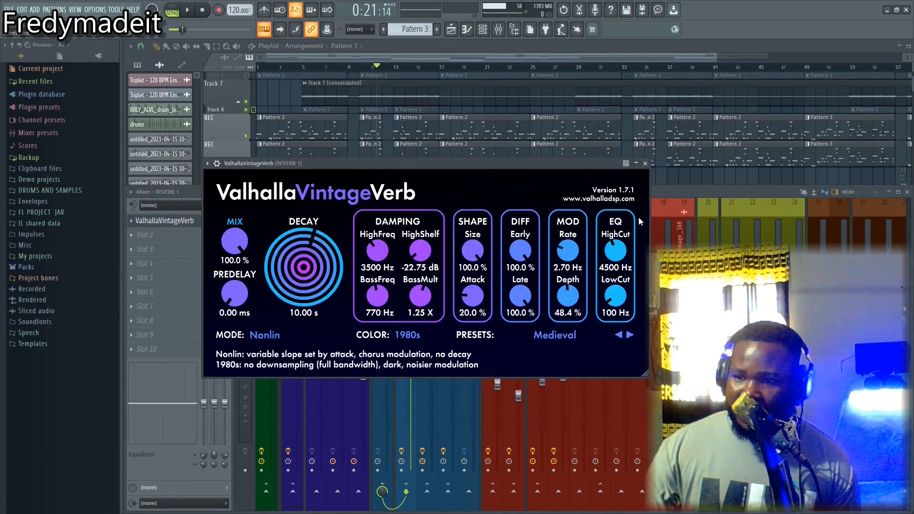
pyautogui.click(646, 164)
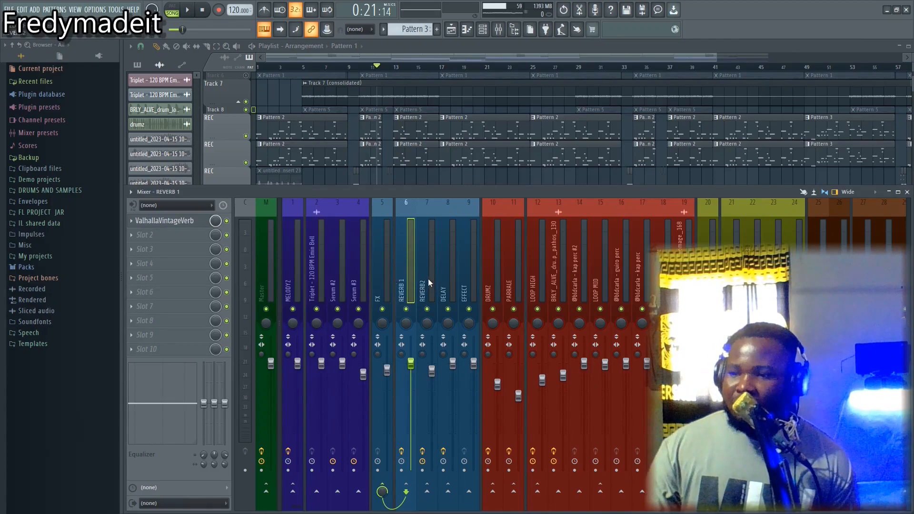
# Select the DELAY track, examine the H-Delay plugin's time, filter, output and analog controls, and close its window.
pyautogui.scroll(-5, 428, 279)
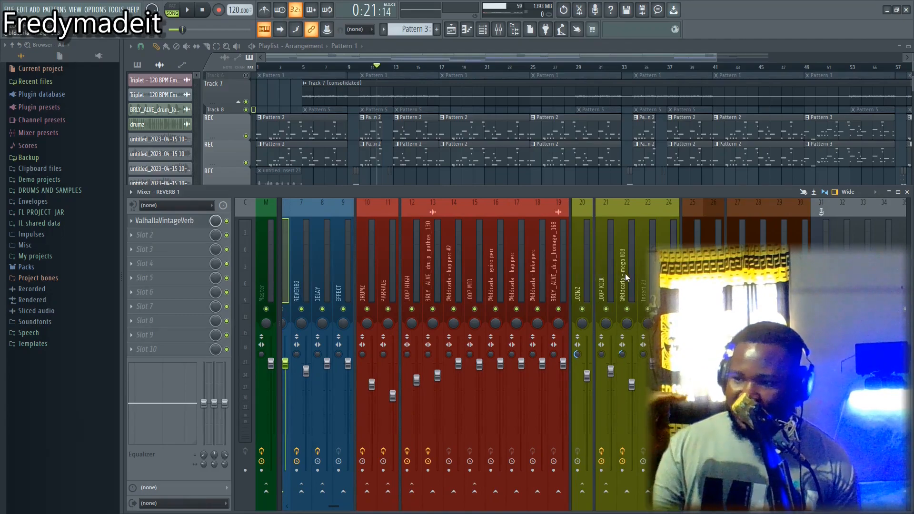
pyautogui.scroll(5, 430, 273)
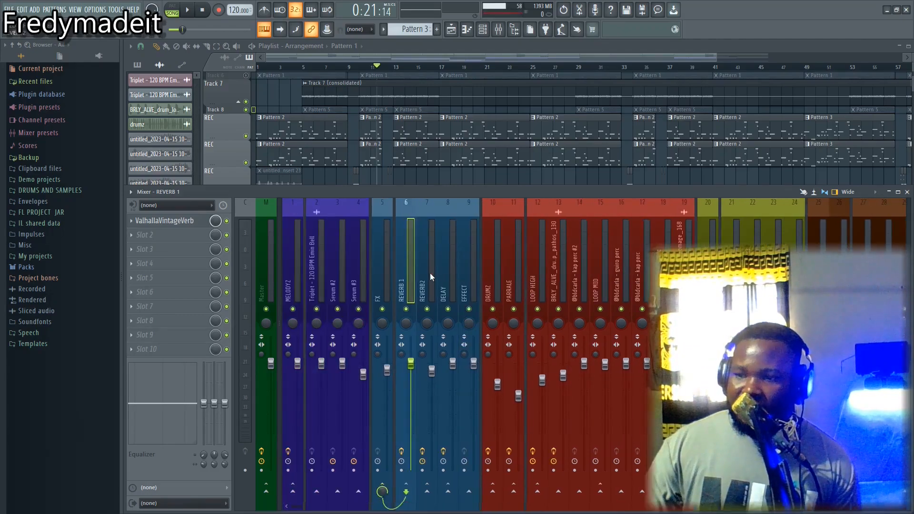
pyautogui.scroll(-5, 459, 270)
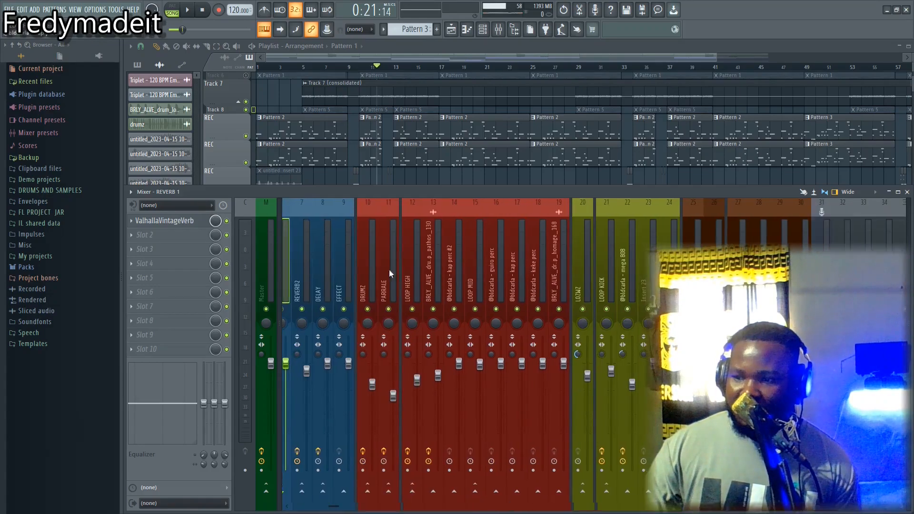
pyautogui.click(324, 269)
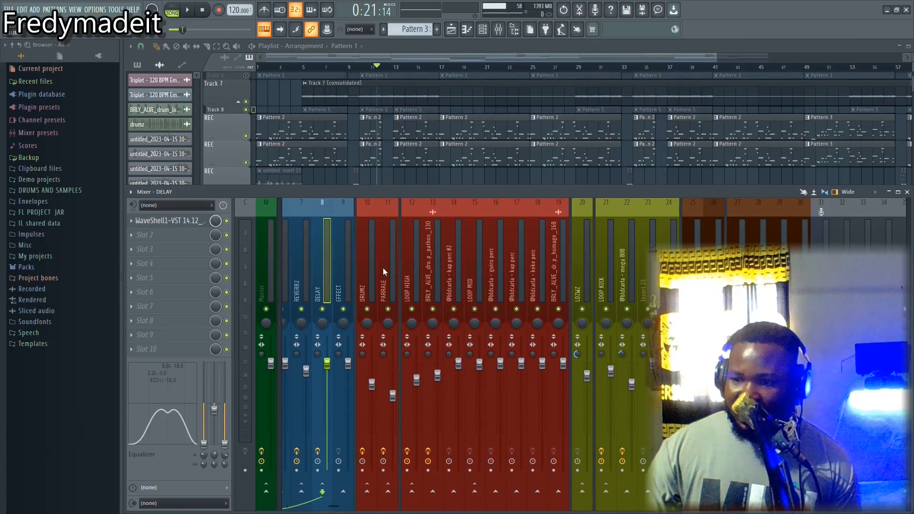
pyautogui.scroll(-15, 470, 250)
pyautogui.scroll(8, 295, 280)
pyautogui.scroll(9, 381, 276)
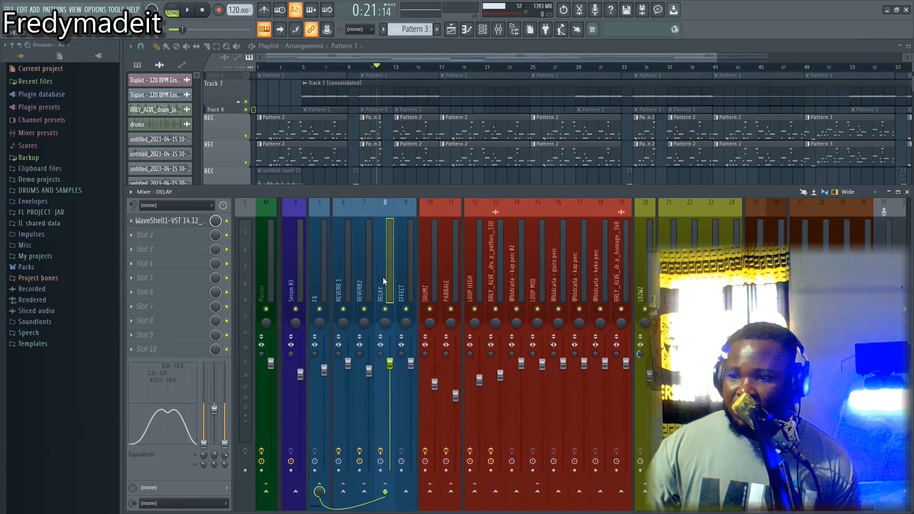
pyautogui.click(166, 222)
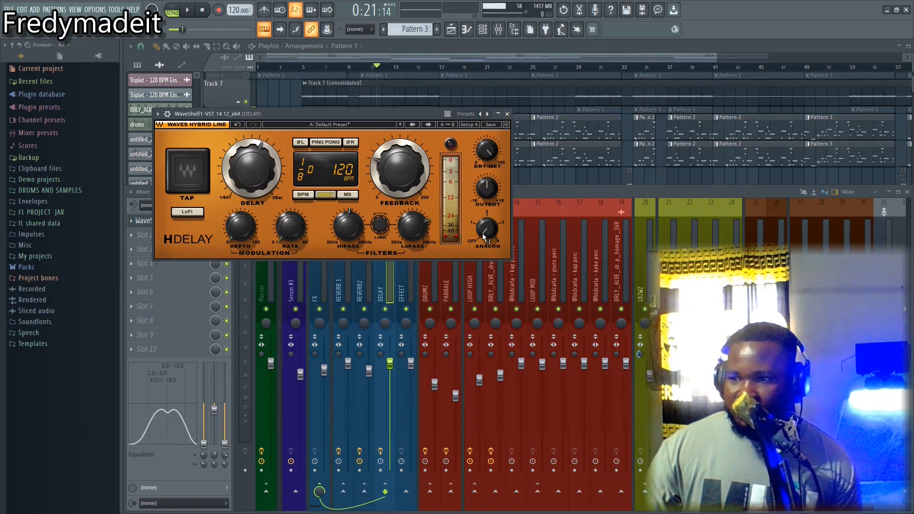
pyautogui.moveTo(485, 233); pyautogui.dragTo(484, 234)
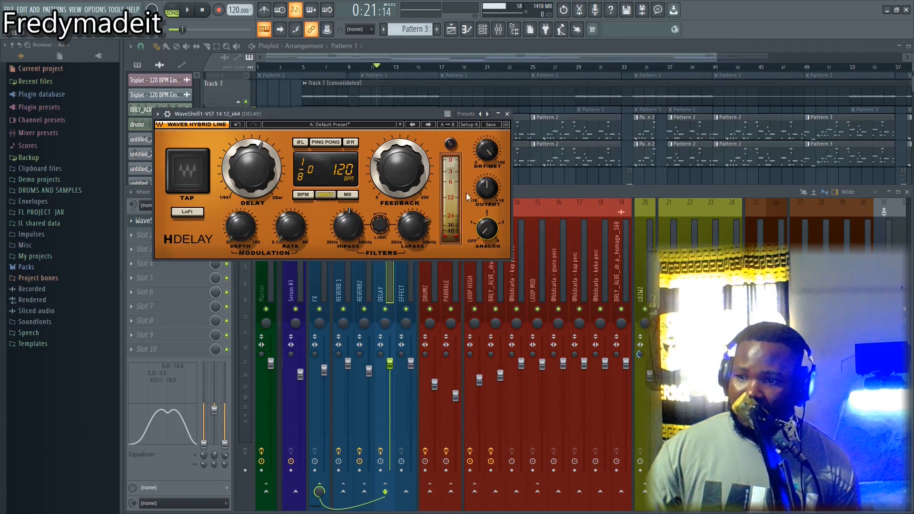
pyautogui.click(508, 114)
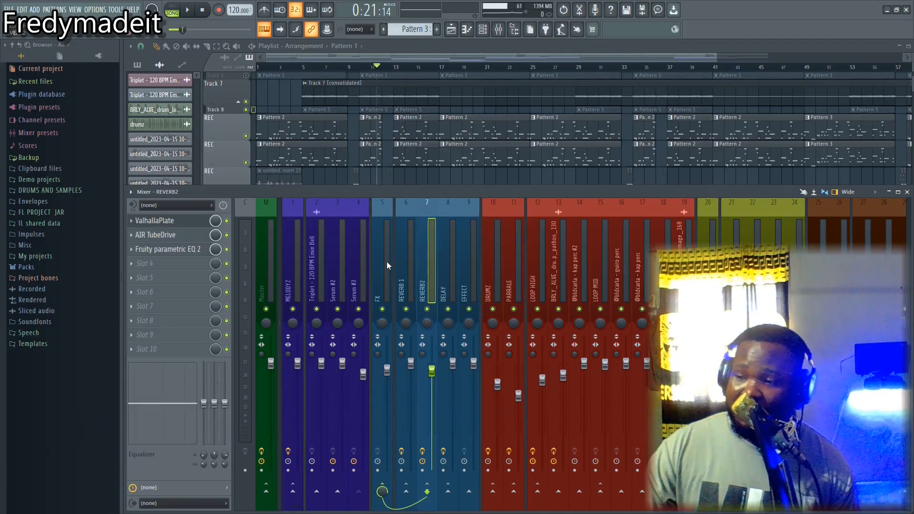
# Select the GEN VOX track in the mixer to examine the effects loaded on the general vocal bus.
pyautogui.scroll(1, 350, 261)
pyautogui.scroll(-4, 361, 259)
pyautogui.scroll(-4, 362, 259)
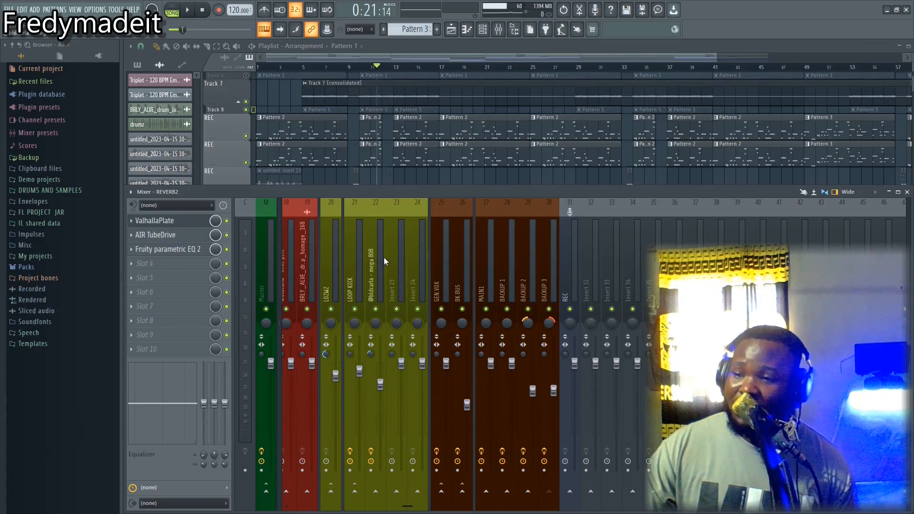
pyautogui.click(436, 261)
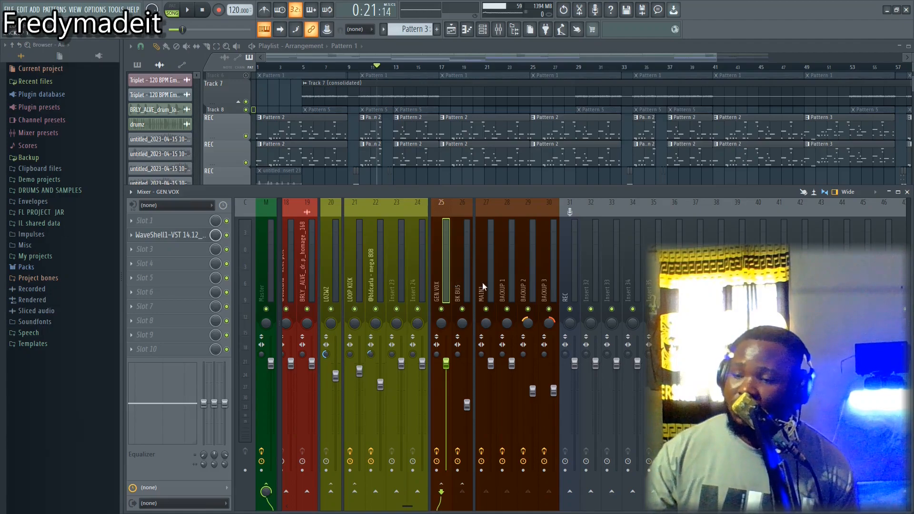
pyautogui.hscroll(-6, 407, 280)
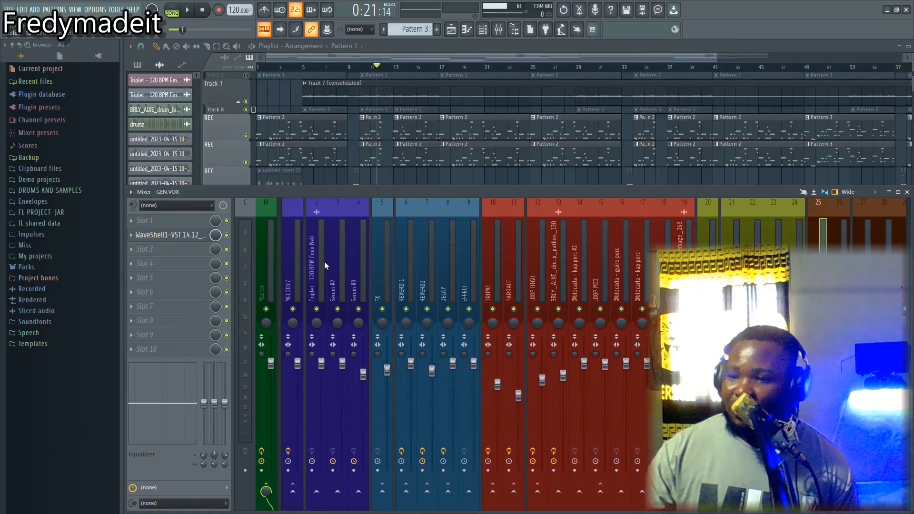
pyautogui.hscroll(6, 324, 261)
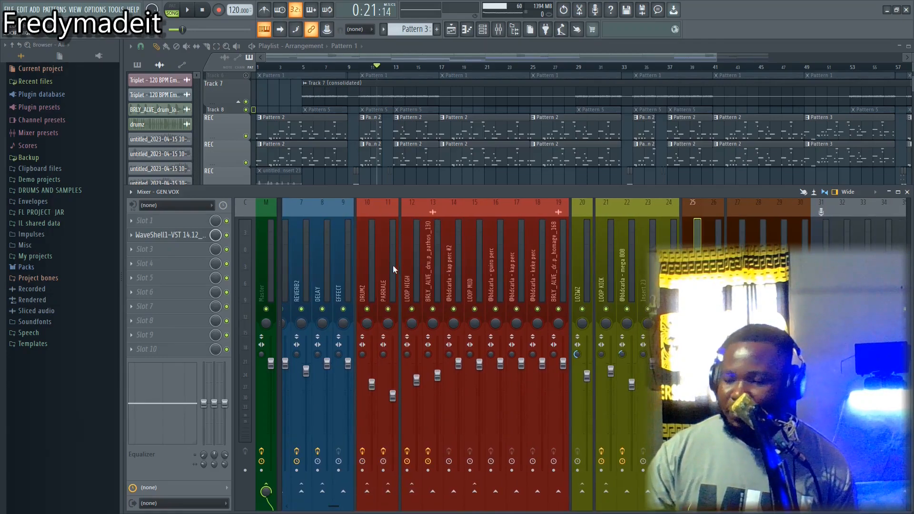
pyautogui.hscroll(5, 344, 260)
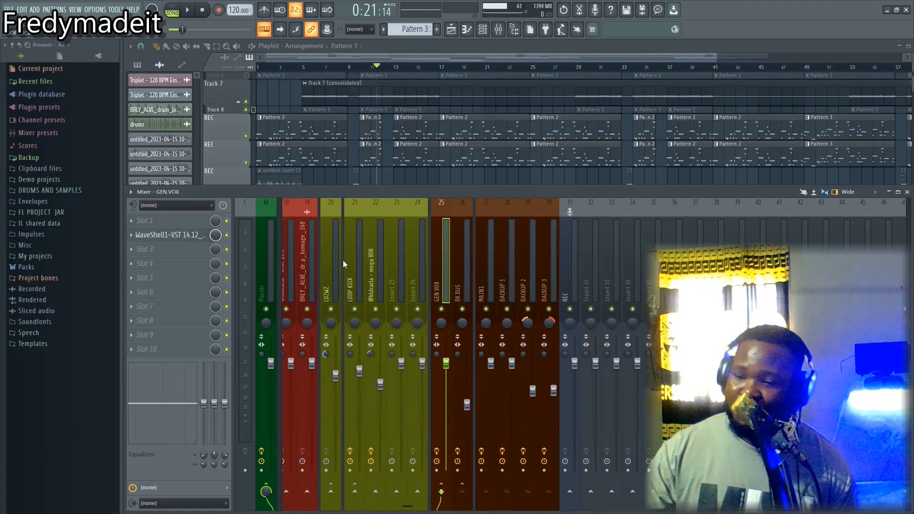
pyautogui.hscroll(-8, 344, 261)
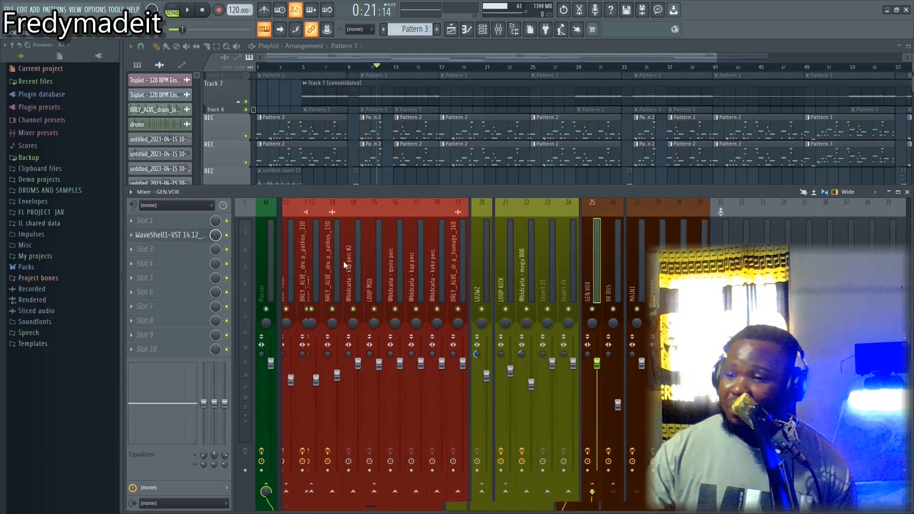
pyautogui.hscroll(1, 344, 261)
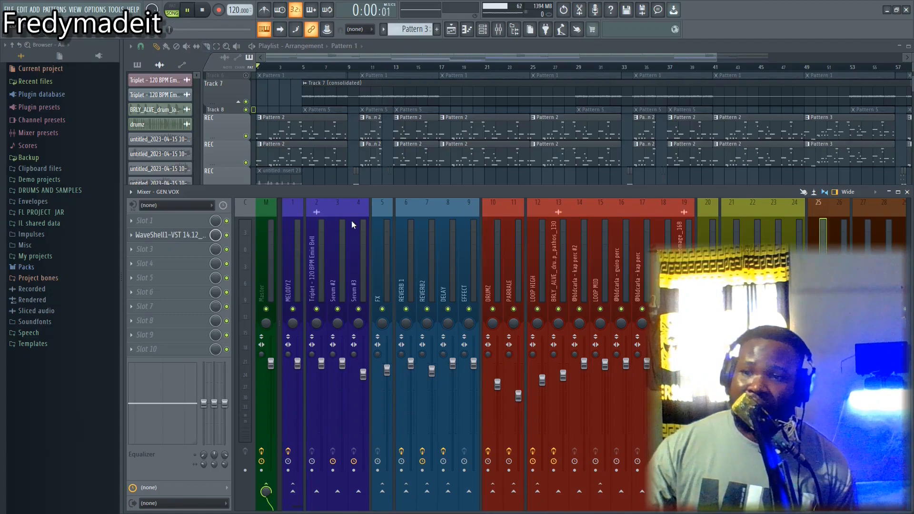
# Play the song from the beginning to hear the full mix and bring the playlist arrangement to the front.
pyautogui.press('space')
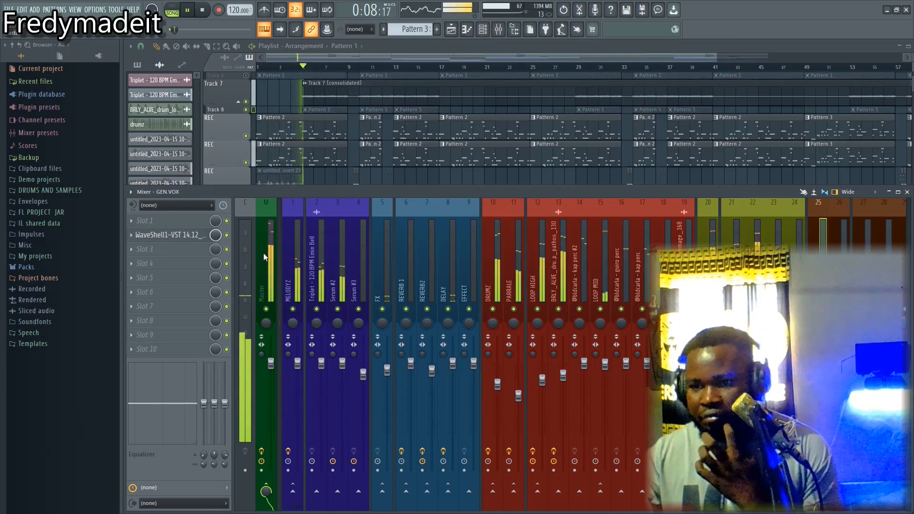
pyautogui.click(410, 58)
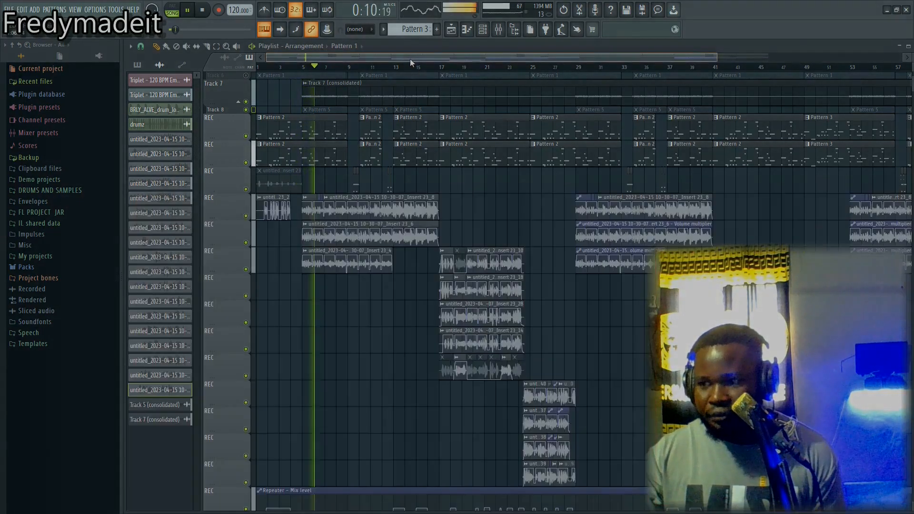